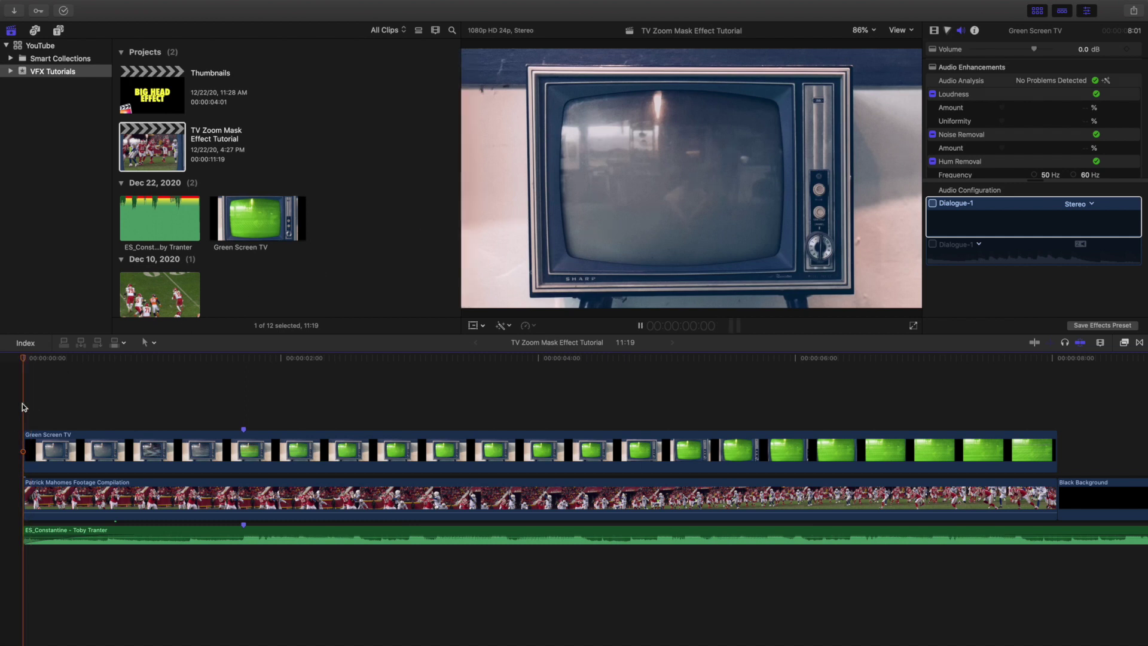
Preview the composite from the start, then park the playhead at frame 2:08.
key(space)
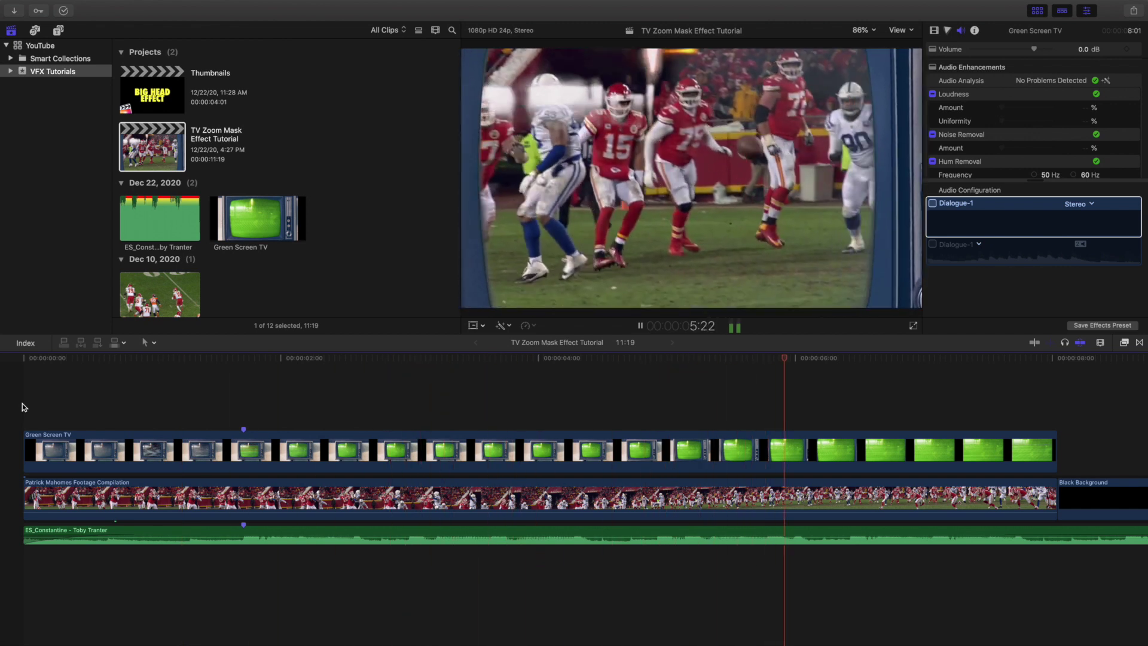
key(space)
key(Home)
key(space)
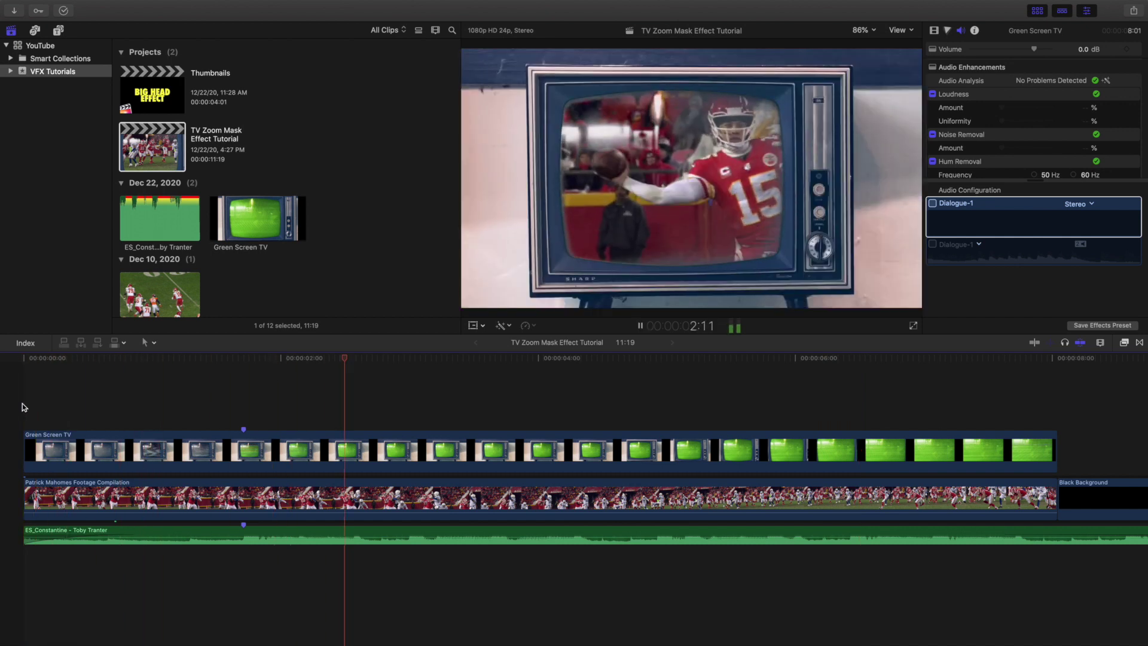
key(space)
click(287, 409)
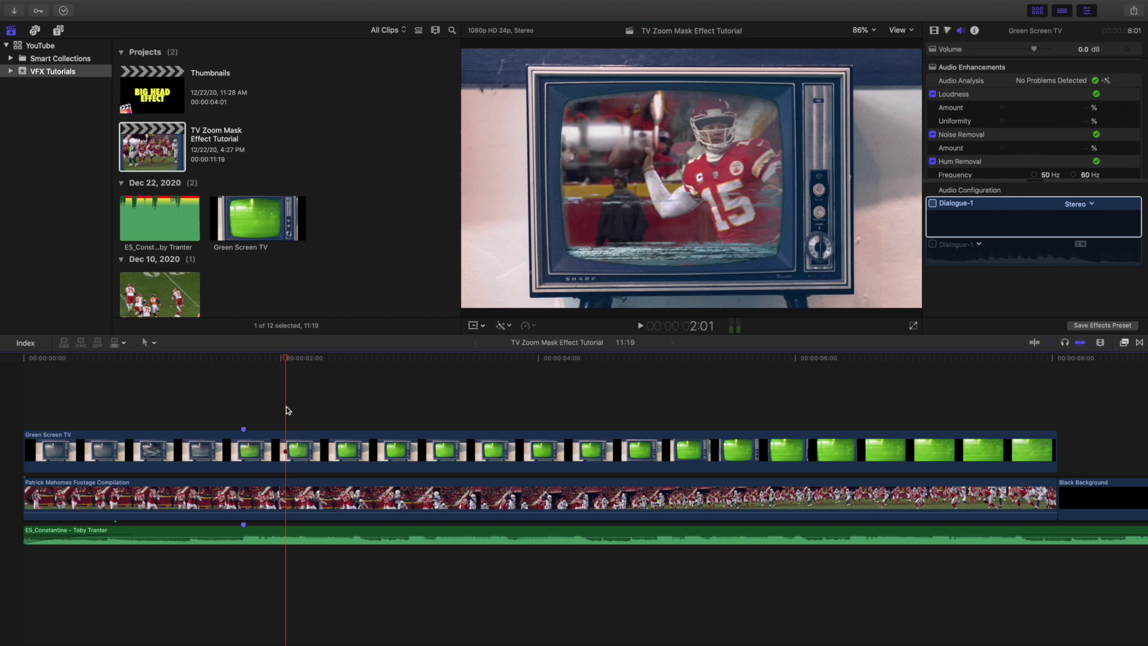
click(324, 409)
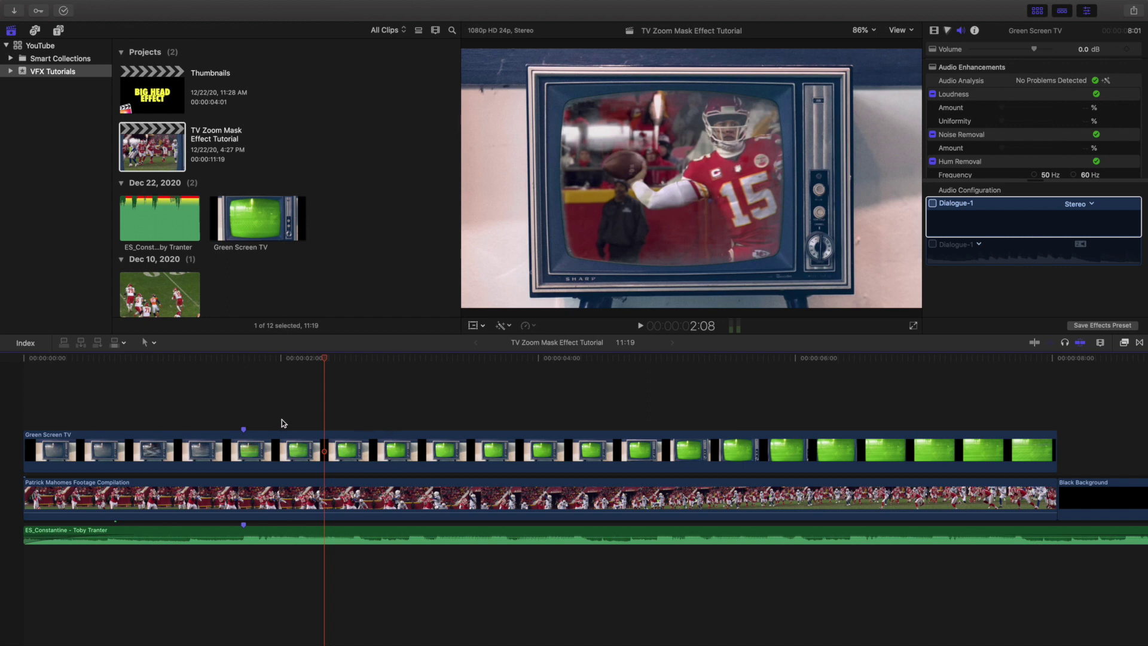
Select the Green Screen TV clip, then rewind and replay the composite from the beginning.
click(274, 446)
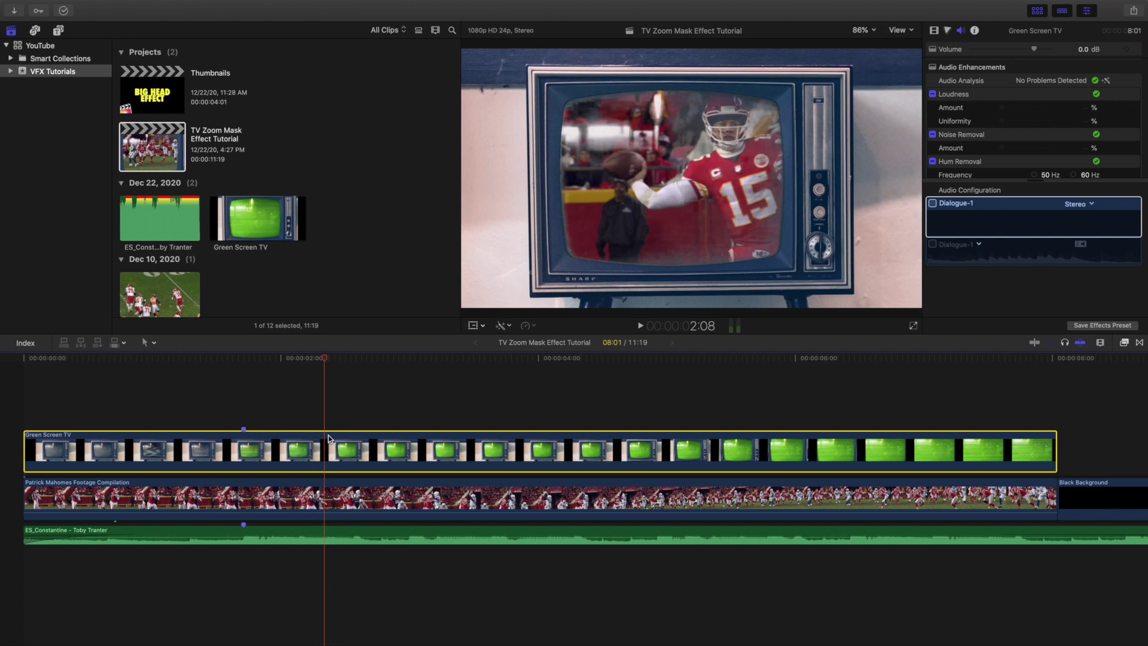
click(6, 404)
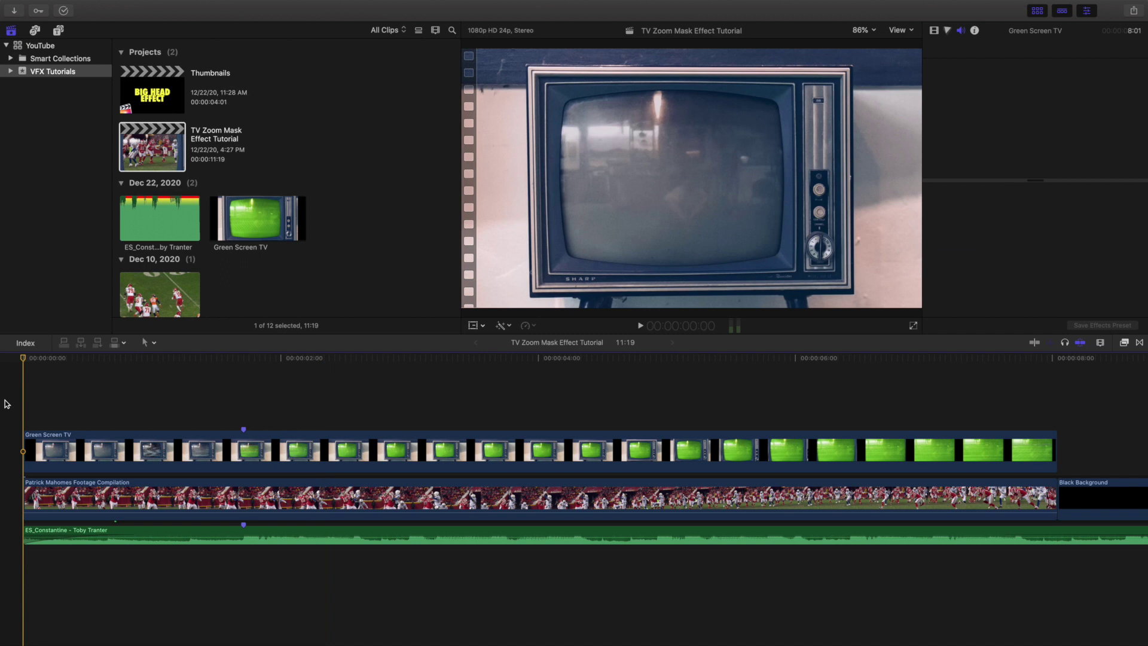
key(space)
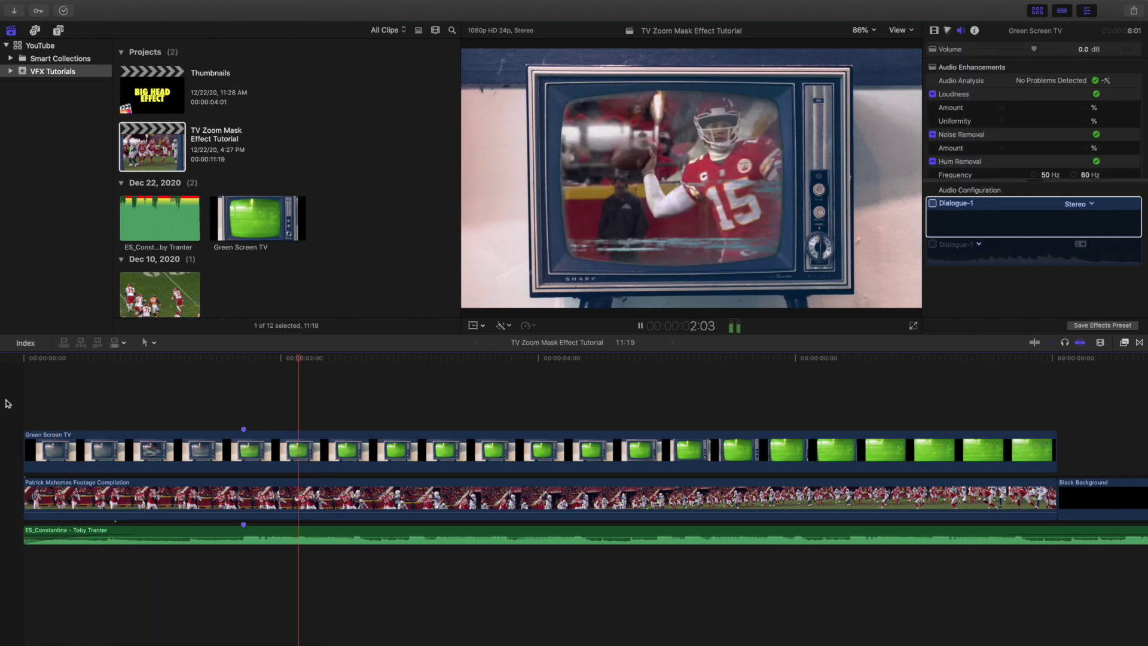
key(space)
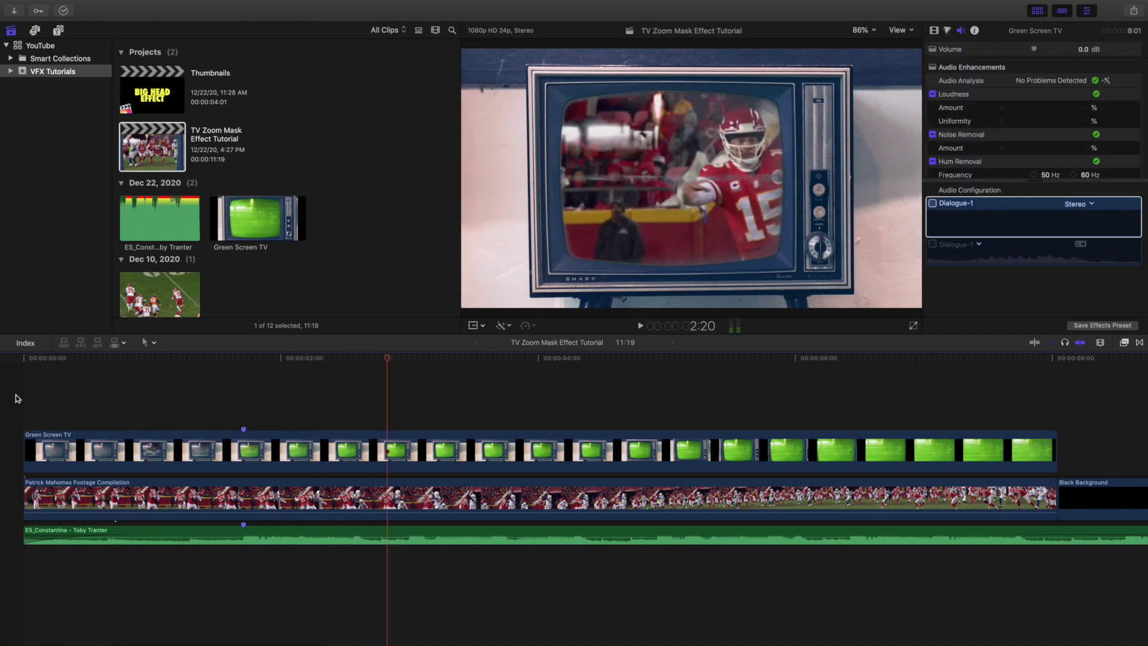
Play the Green Screen TV source clip, then return the viewer to the project composite.
click(235, 214)
key(space)
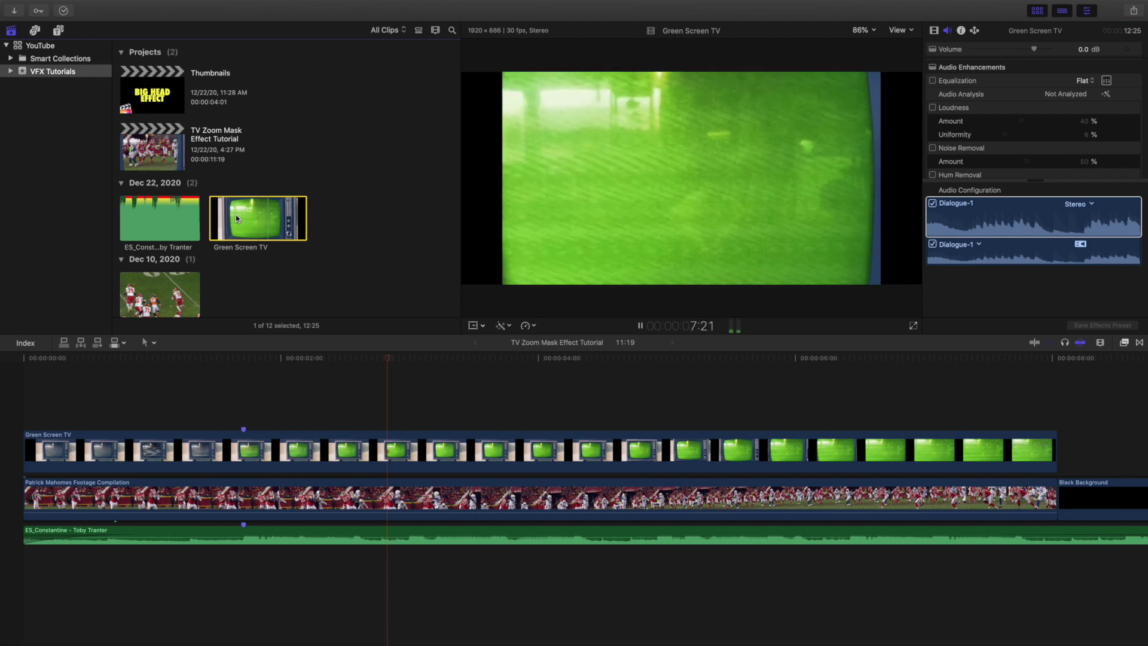
key(space)
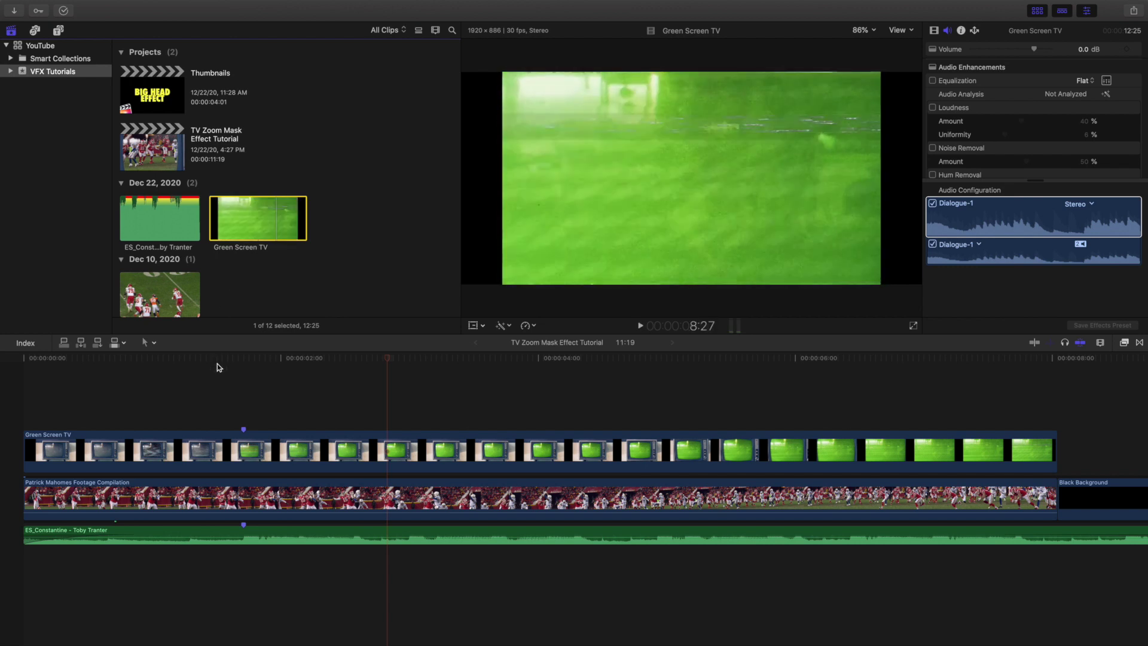
click(243, 390)
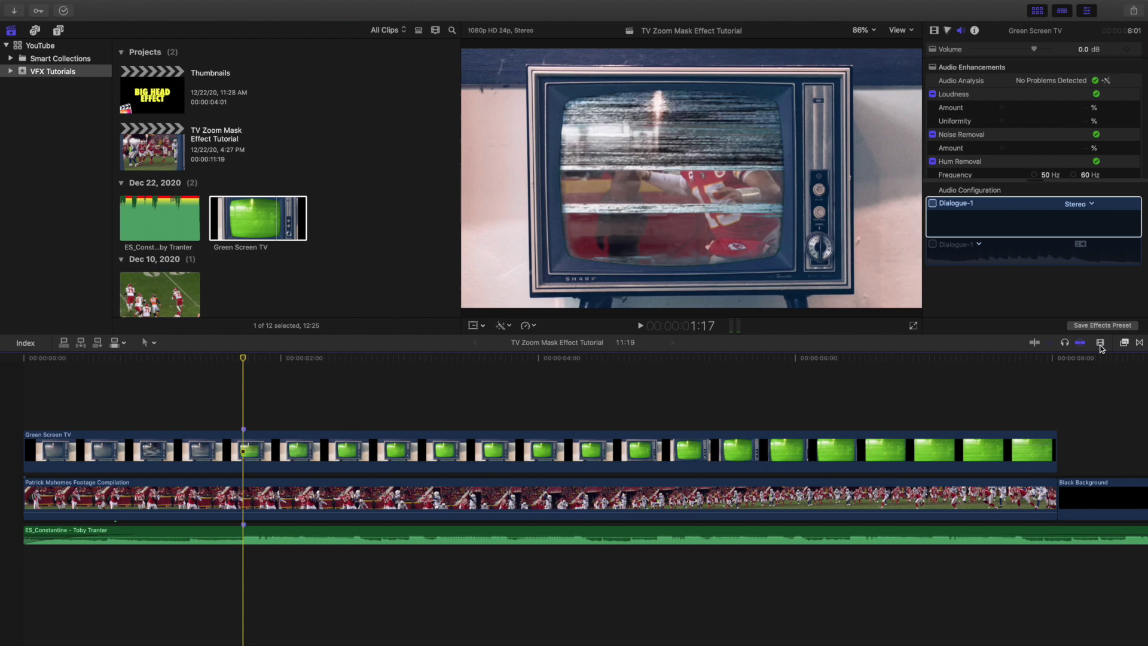
scroll(744, 437, right, 2)
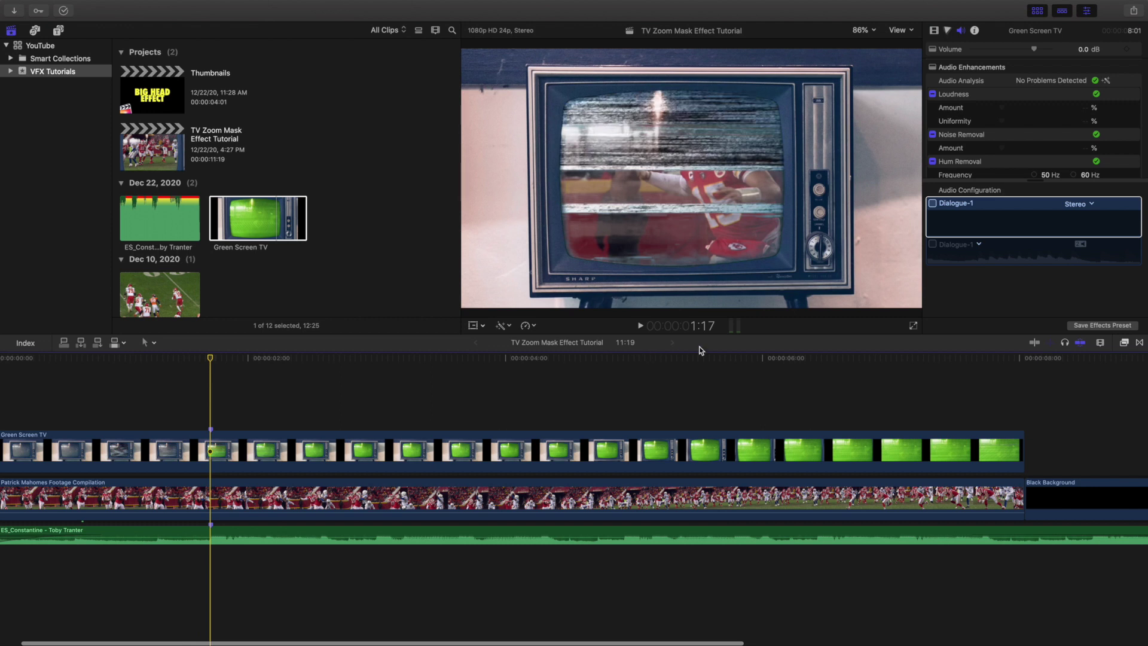
Browse the Effects list between Keying and all effects, then close it.
click(1124, 343)
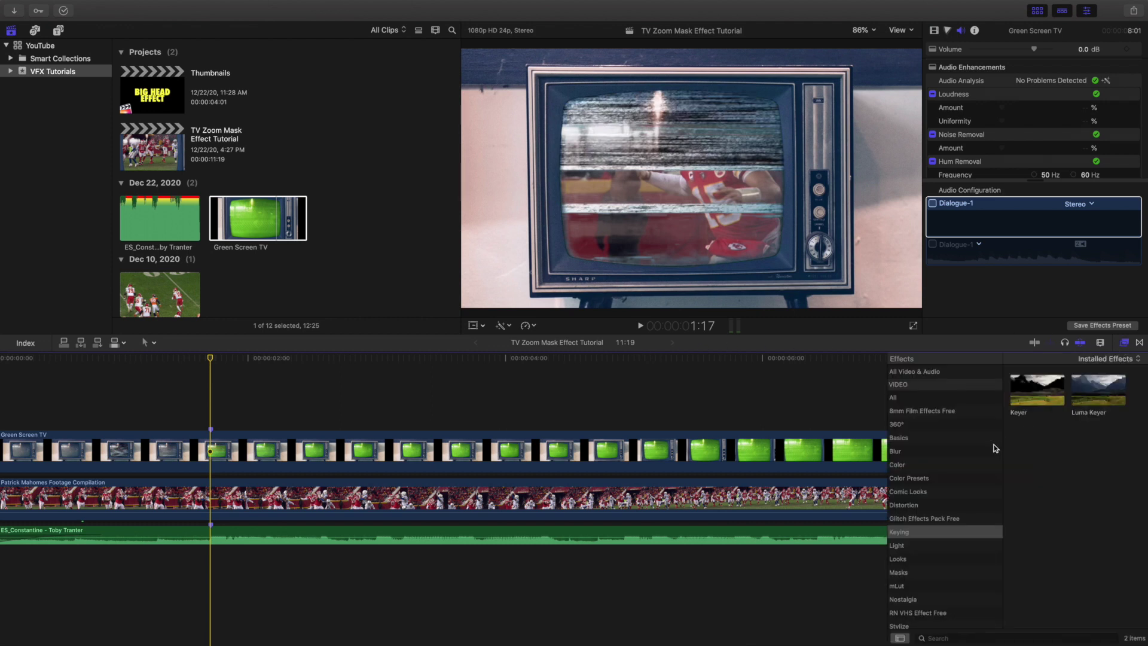
click(909, 532)
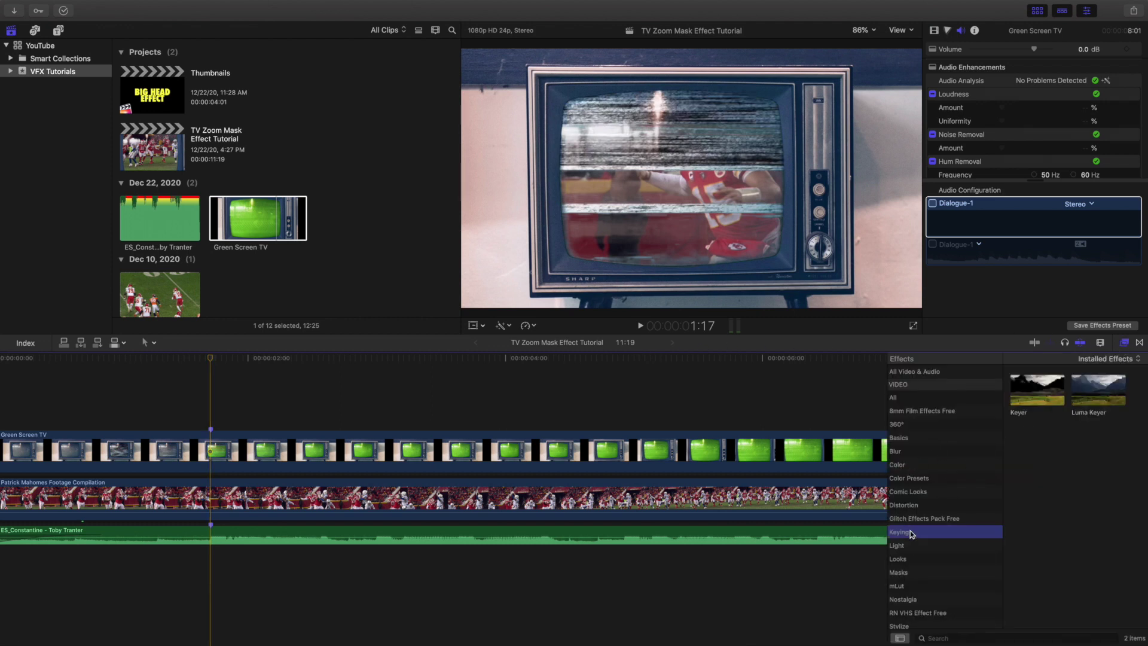
click(894, 398)
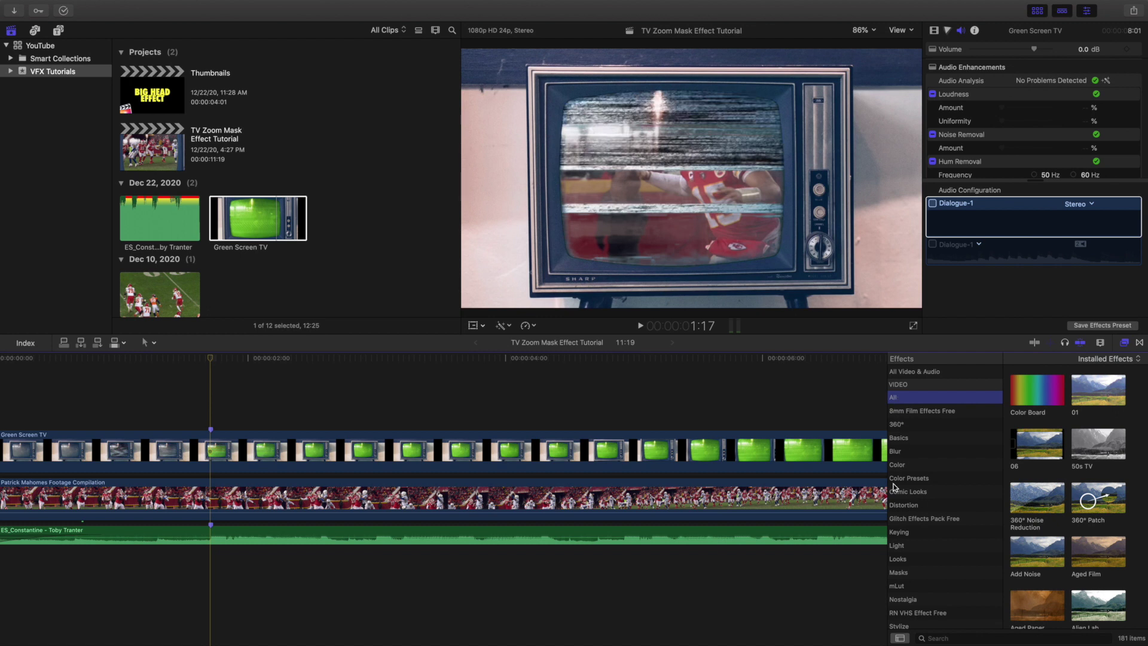
click(908, 533)
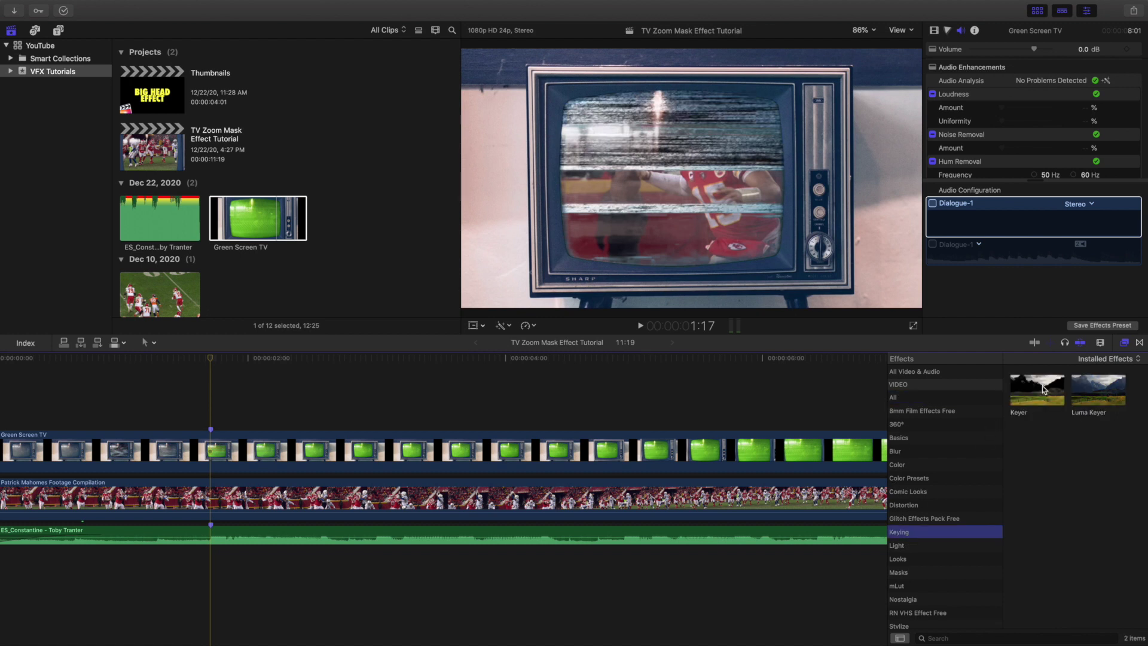
click(1125, 343)
Toggle the Green Screen TV clip's Keyer off and on in the Video inspector, leaving it enabled.
click(812, 448)
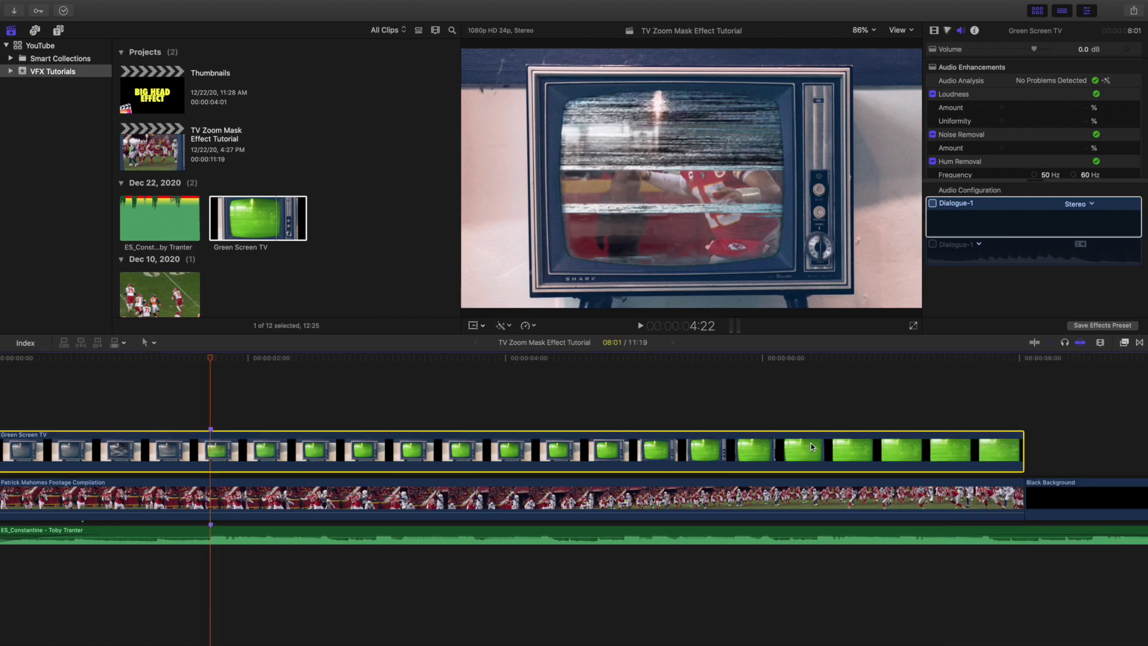
click(932, 30)
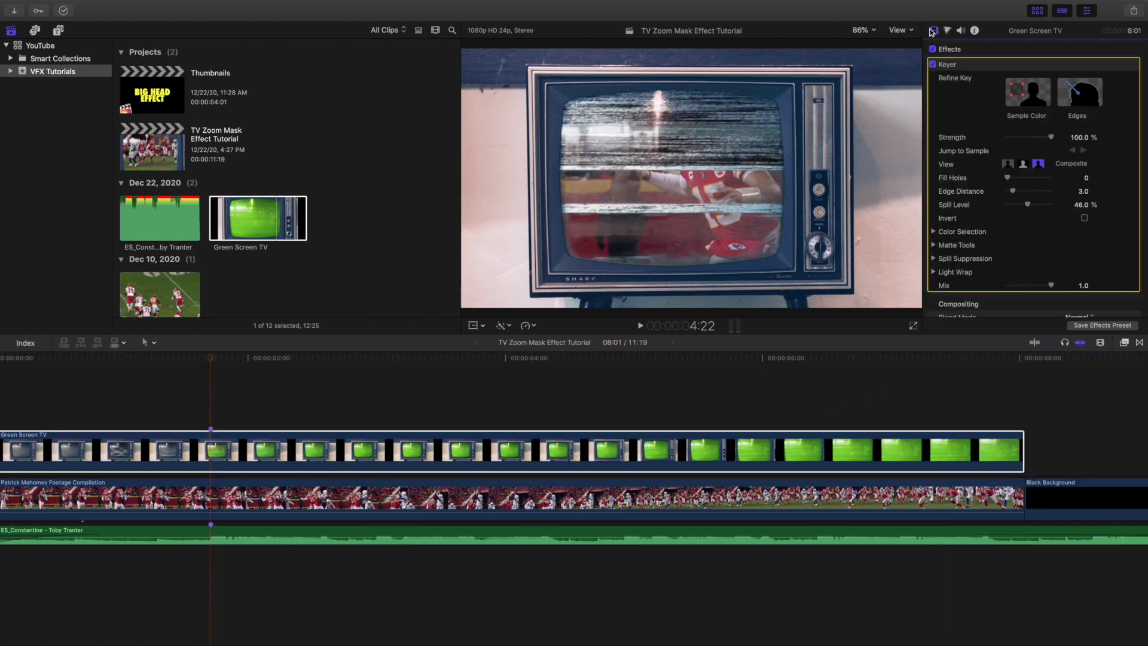
click(933, 65)
click(934, 64)
click(933, 64)
click(933, 64)
click(933, 65)
click(934, 65)
scroll(311, 396, left, 2)
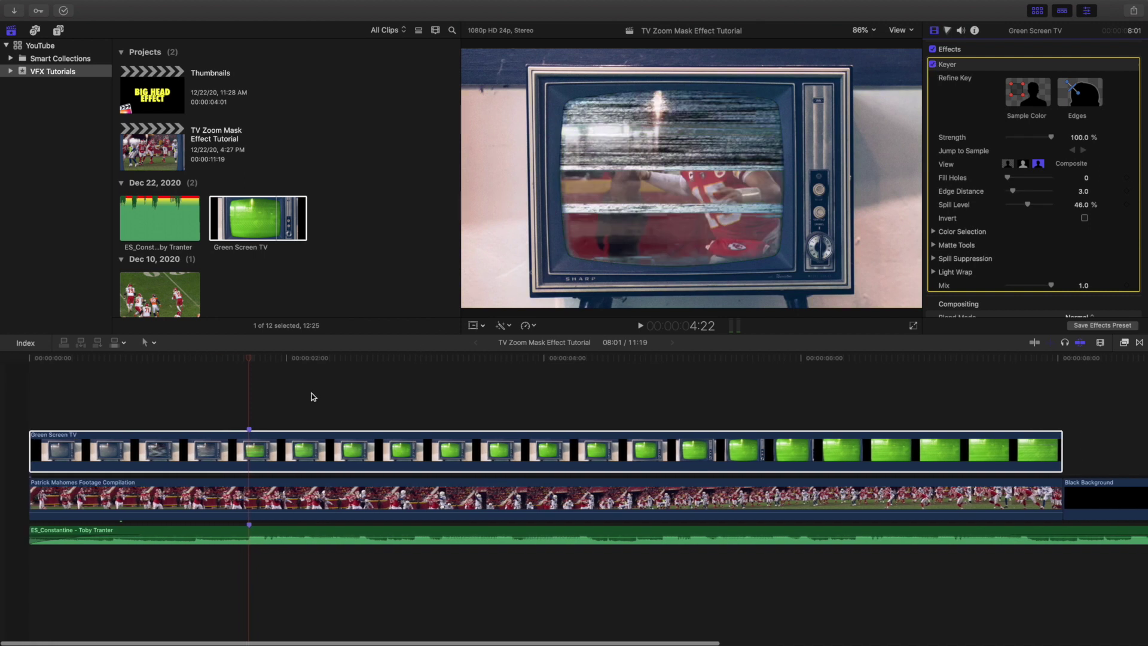
click(26, 417)
click(61, 438)
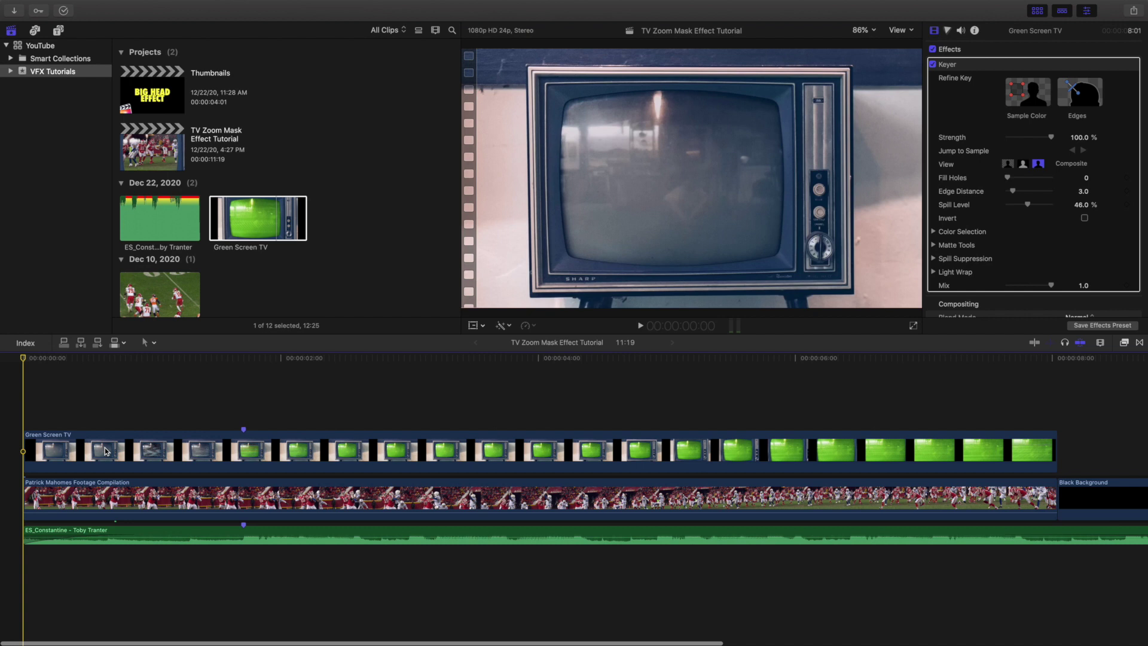
Play the raw Green Screen TV source clip in the viewer.
click(472, 325)
scroll(954, 141, down, 5)
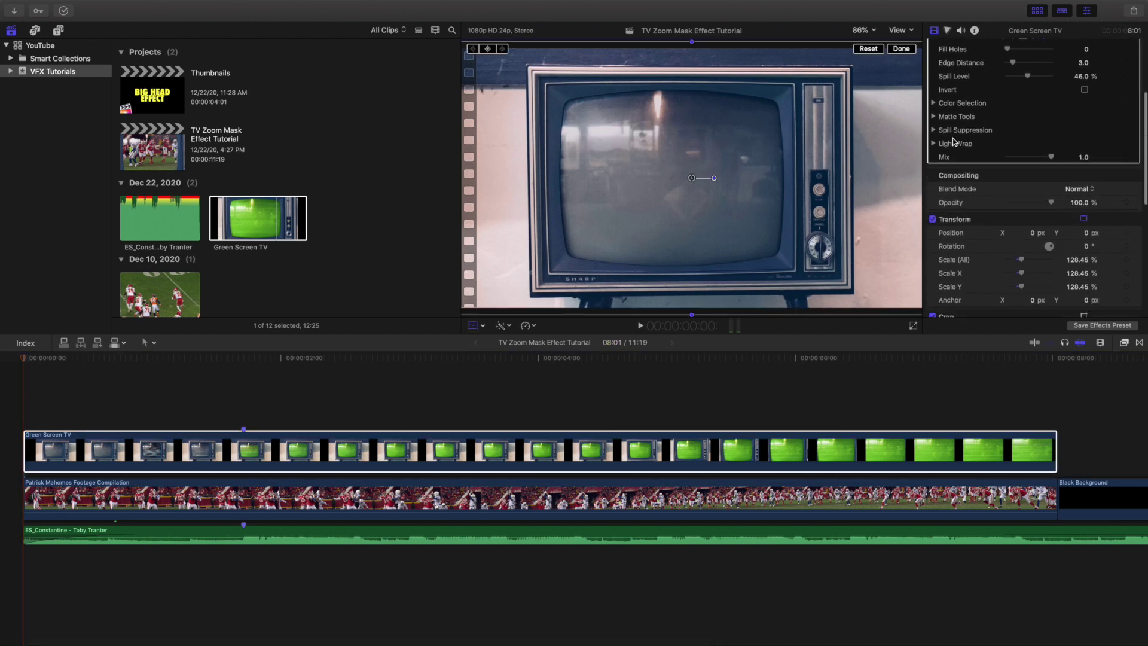
scroll(954, 142, down, 2)
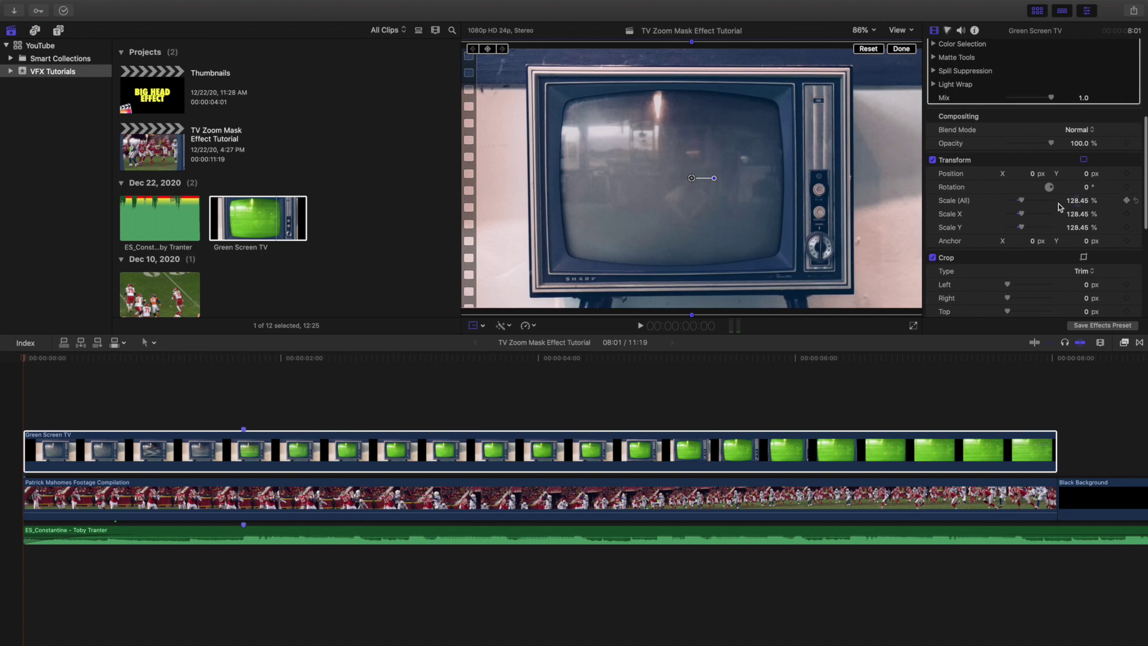
click(250, 221)
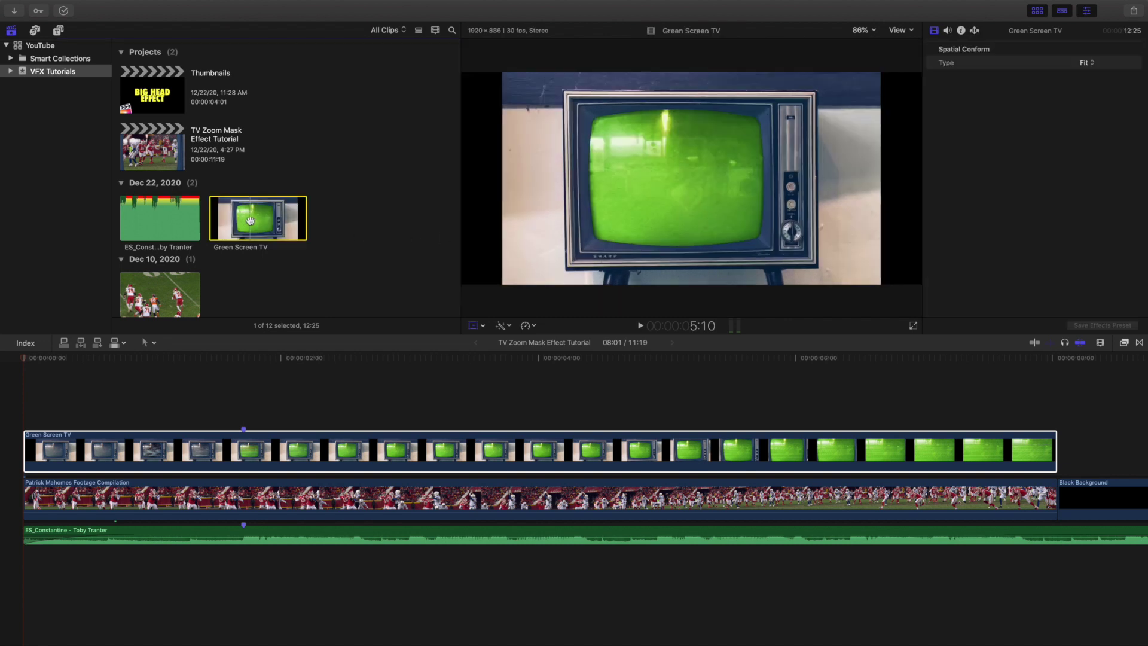
key(space)
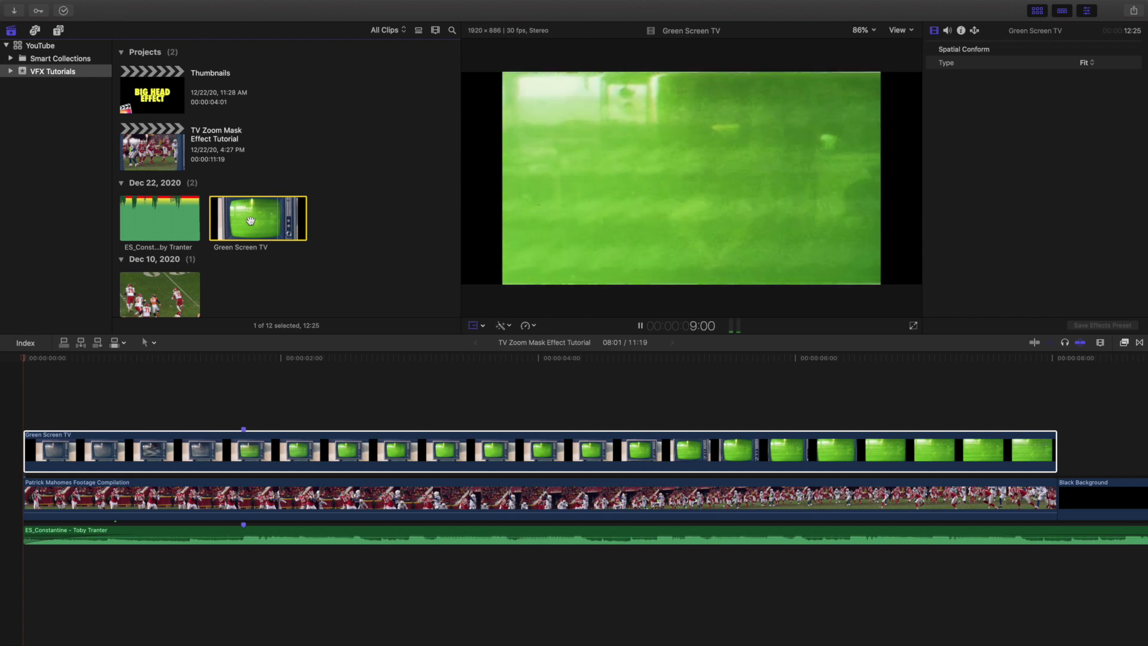
key(space)
Select the Green Screen TV clip in the project to inspect its 128.45% Transform scale.
click(17, 399)
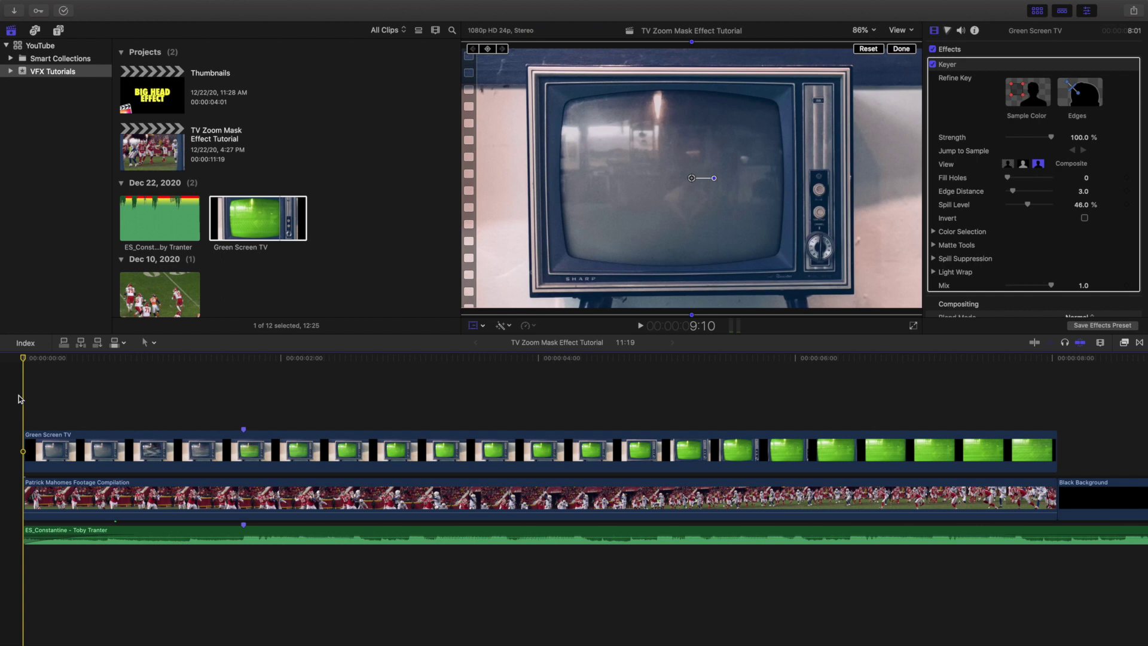
click(246, 217)
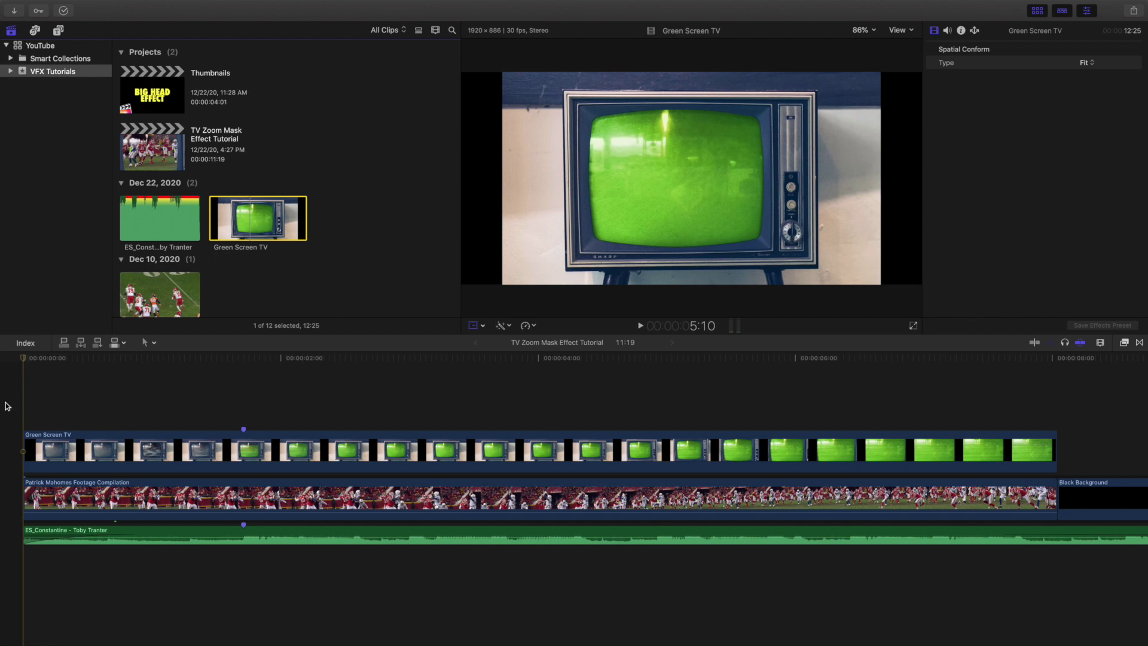
click(208, 449)
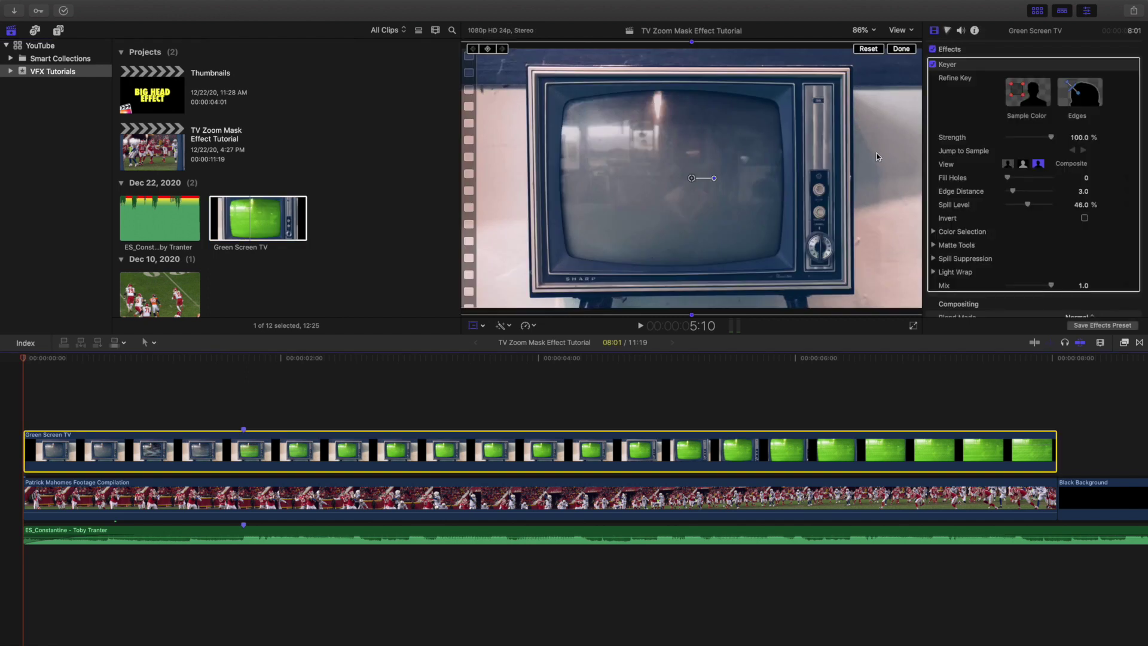
scroll(981, 190, down, 10)
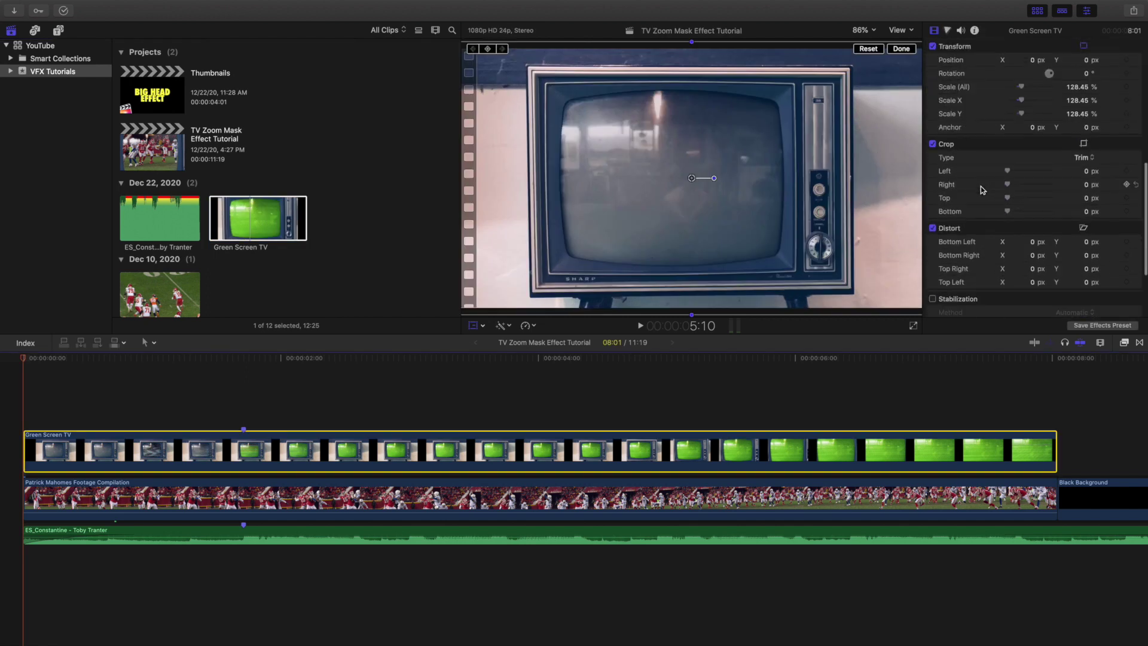
scroll(1050, 173, up, 3)
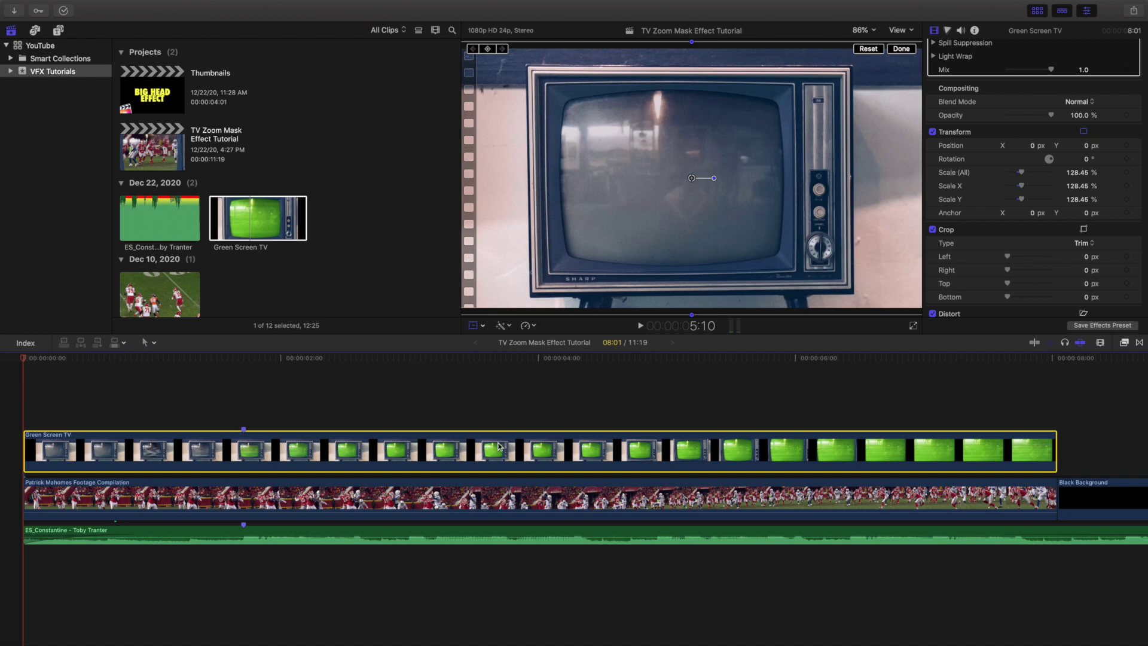
key(v)
key(v)
key(v)
key(v)
key(v)
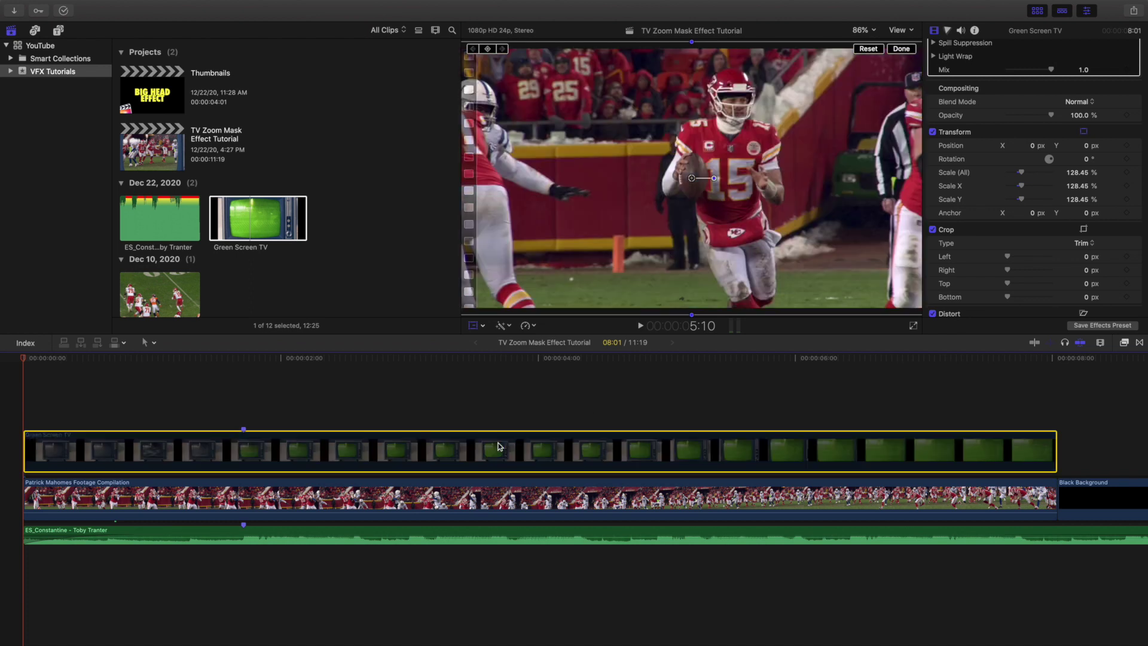
click(20, 408)
key(space)
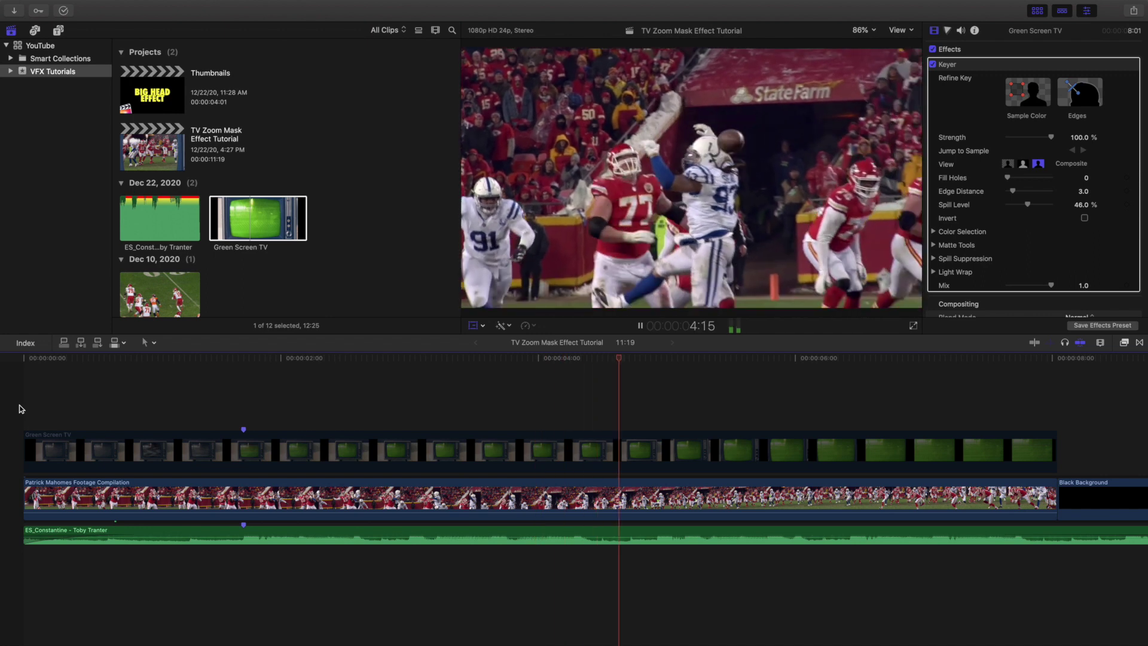
key(space)
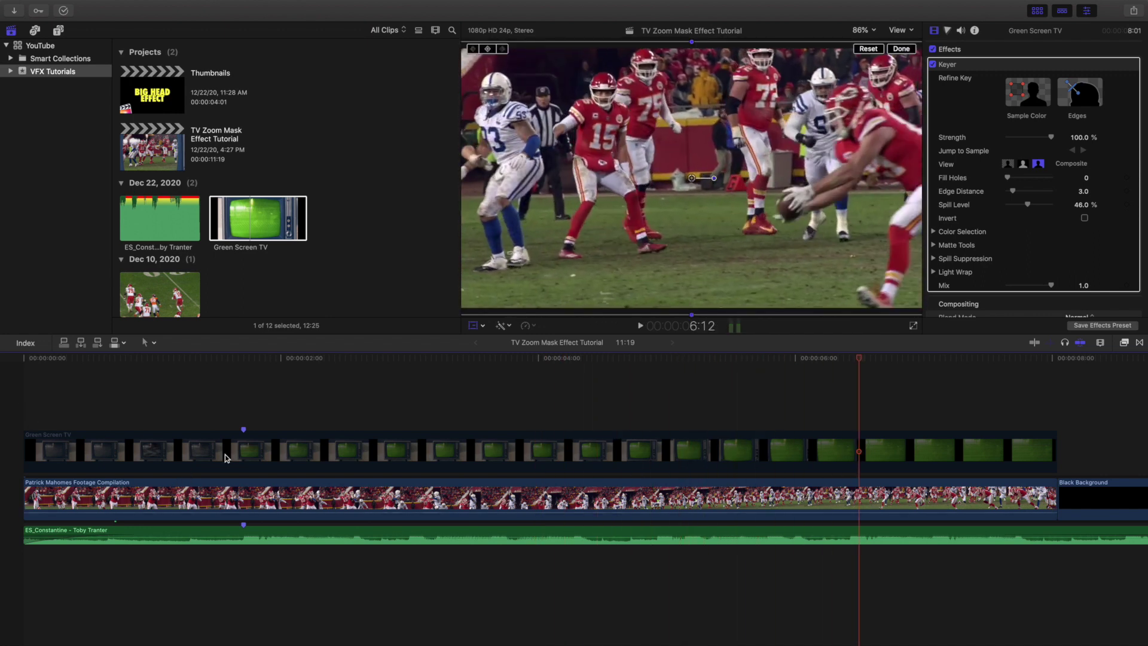
click(251, 451)
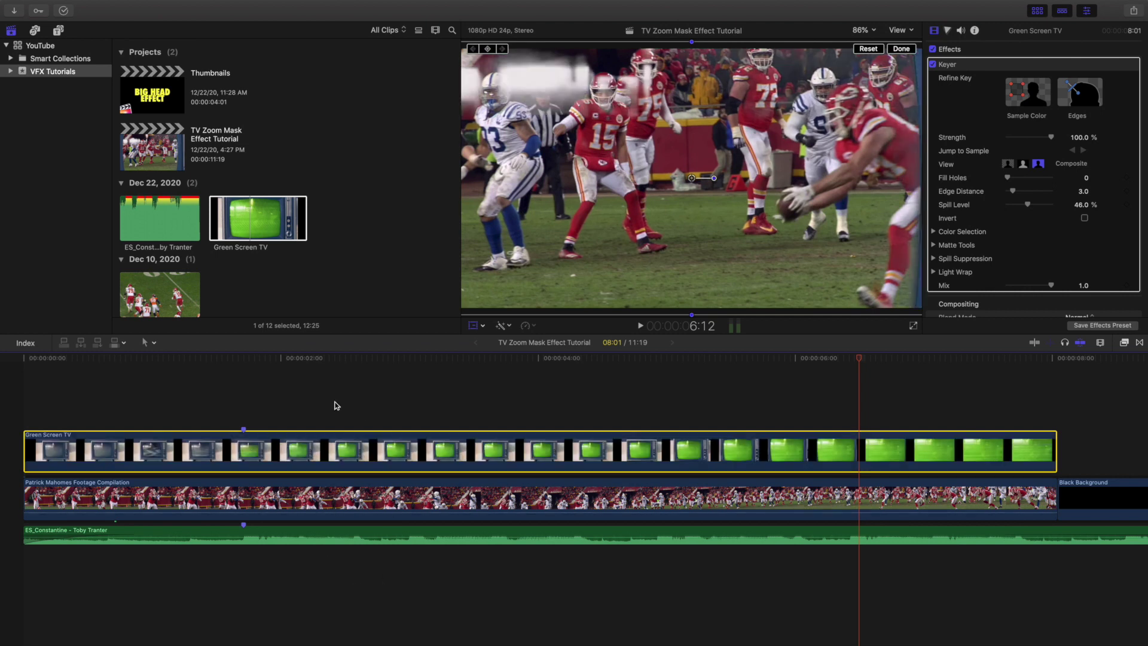
click(303, 403)
key(super+4)
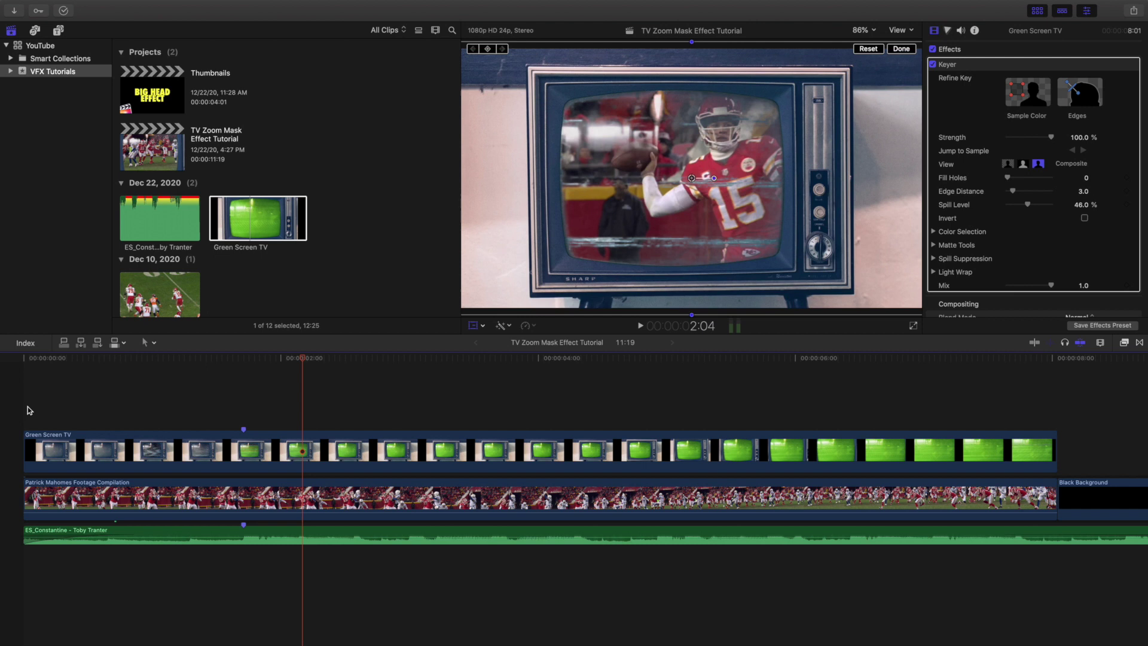
click(15, 406)
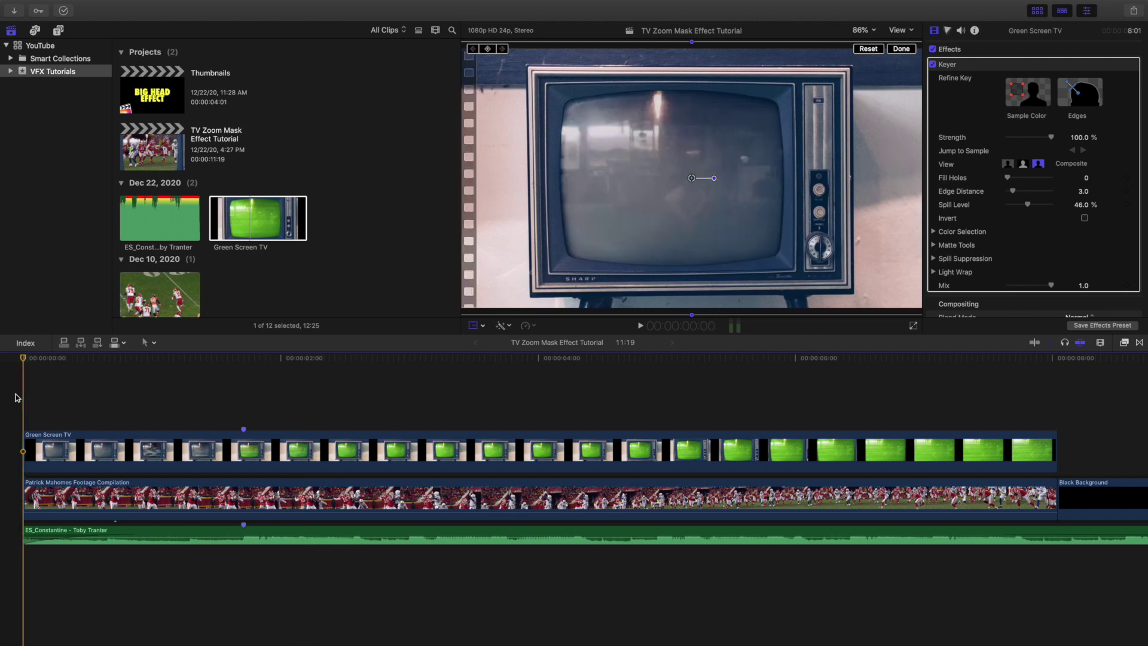
key(space)
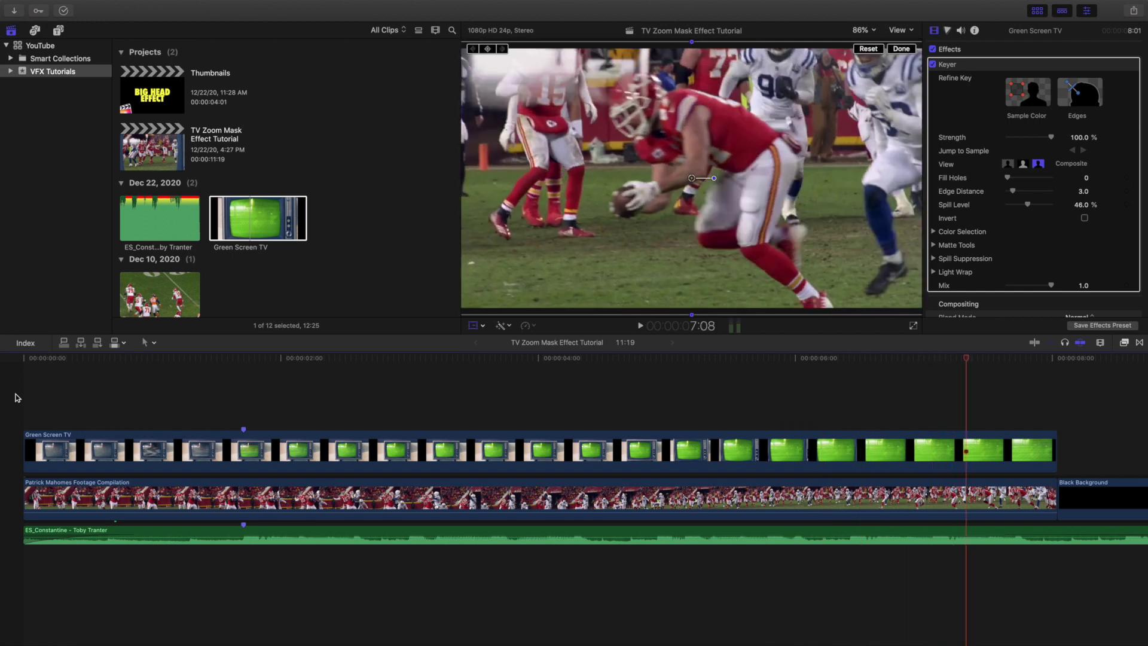
key(Home)
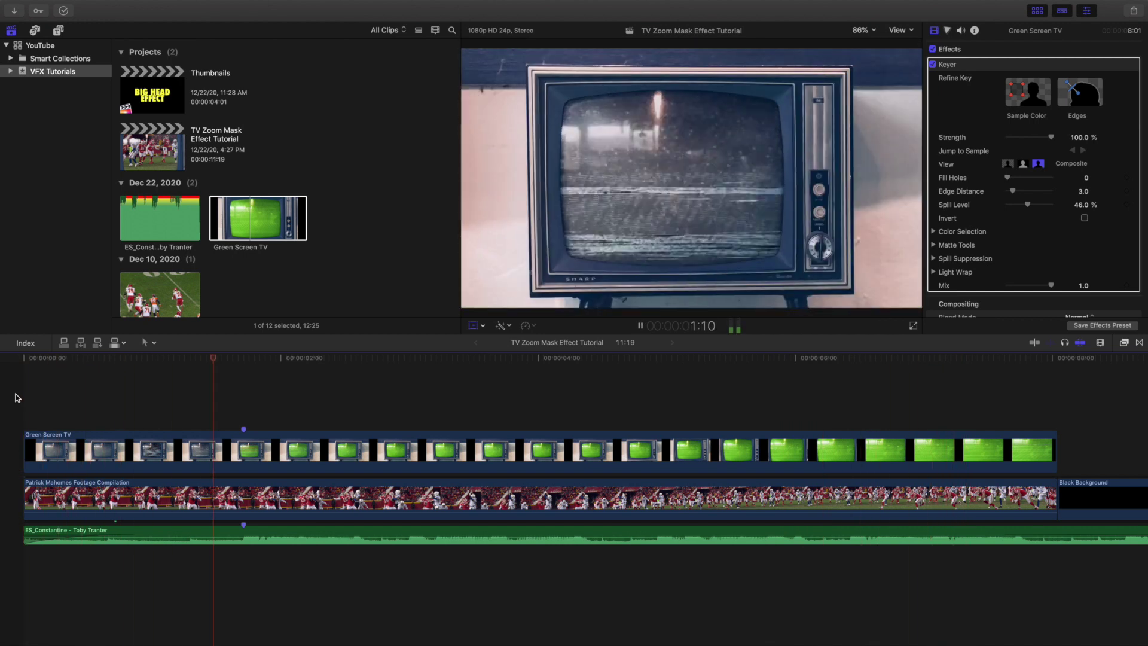
key(space)
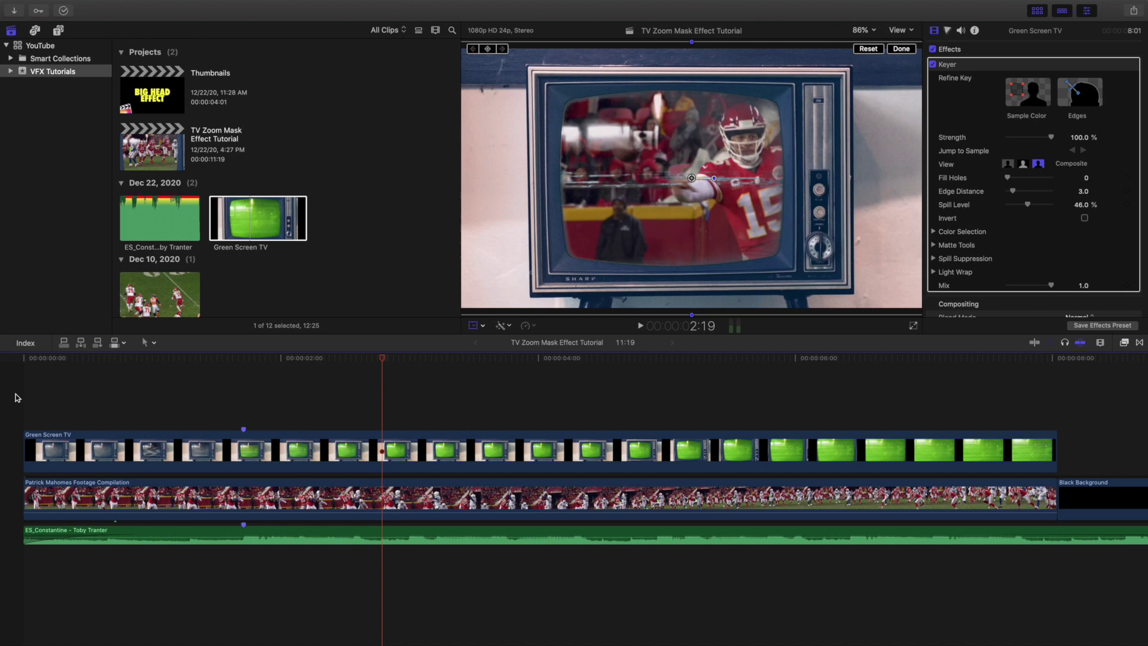
click(388, 436)
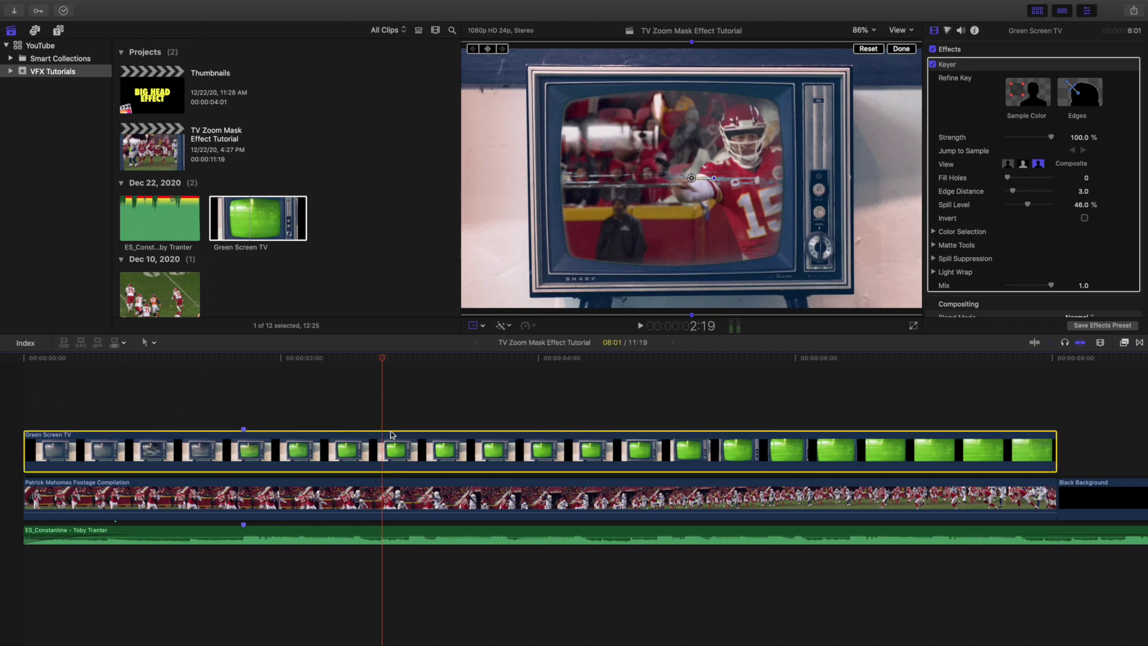
click(535, 327)
click(536, 328)
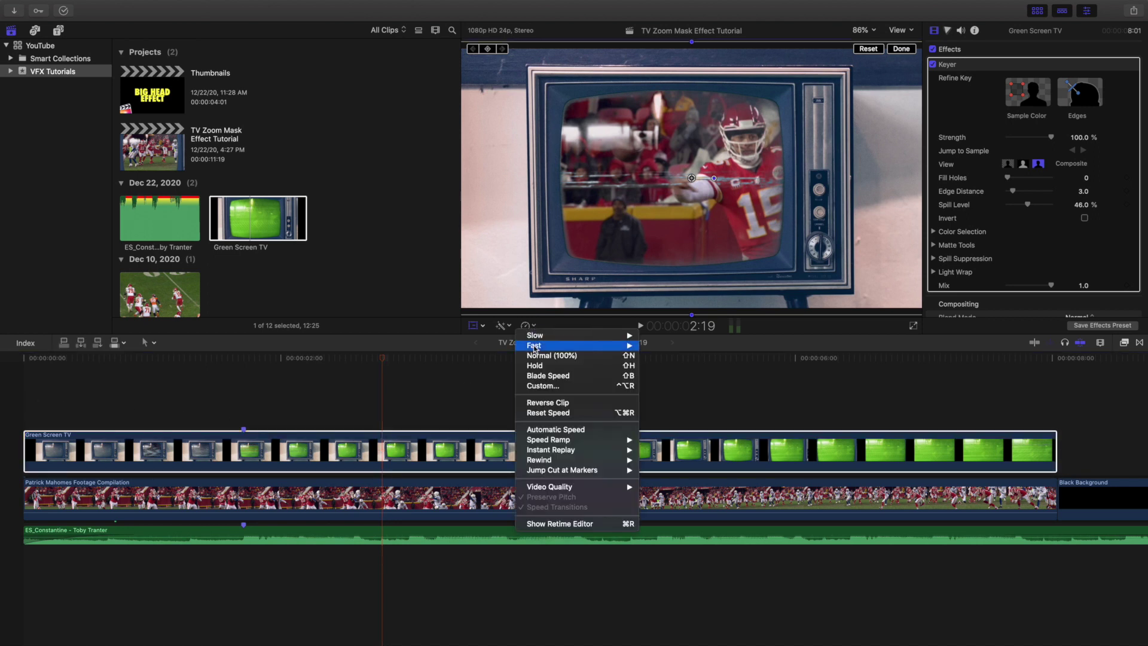
click(480, 366)
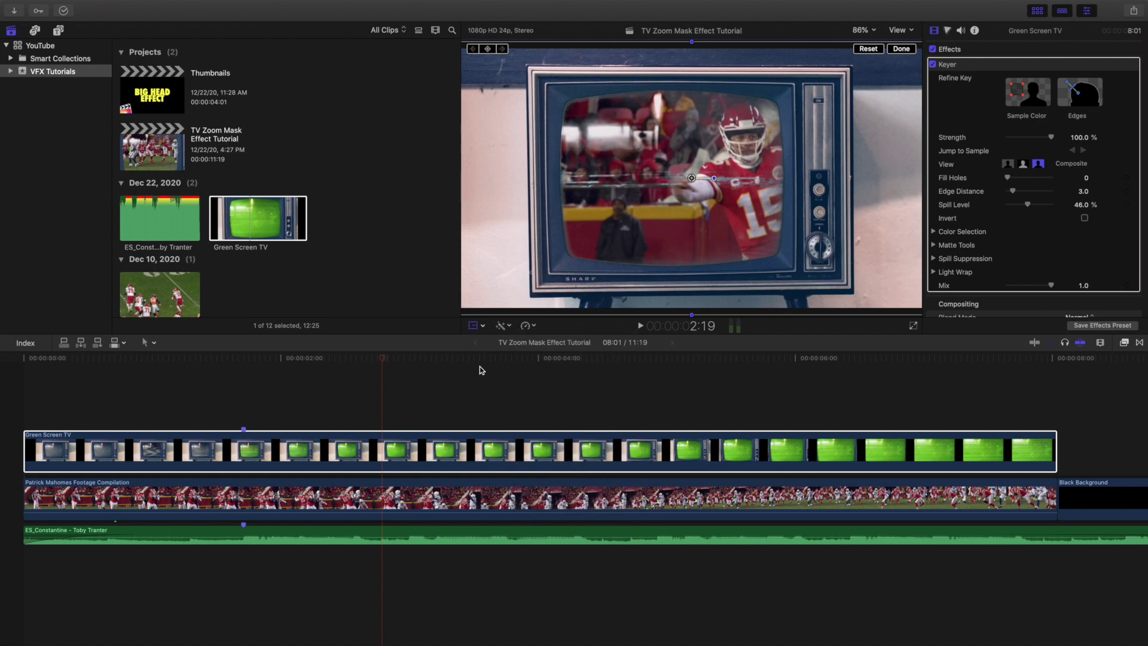
click(901, 49)
click(23, 392)
Preview the composite, then lower the music clip's volume to -3.5 dB.
key(super+4)
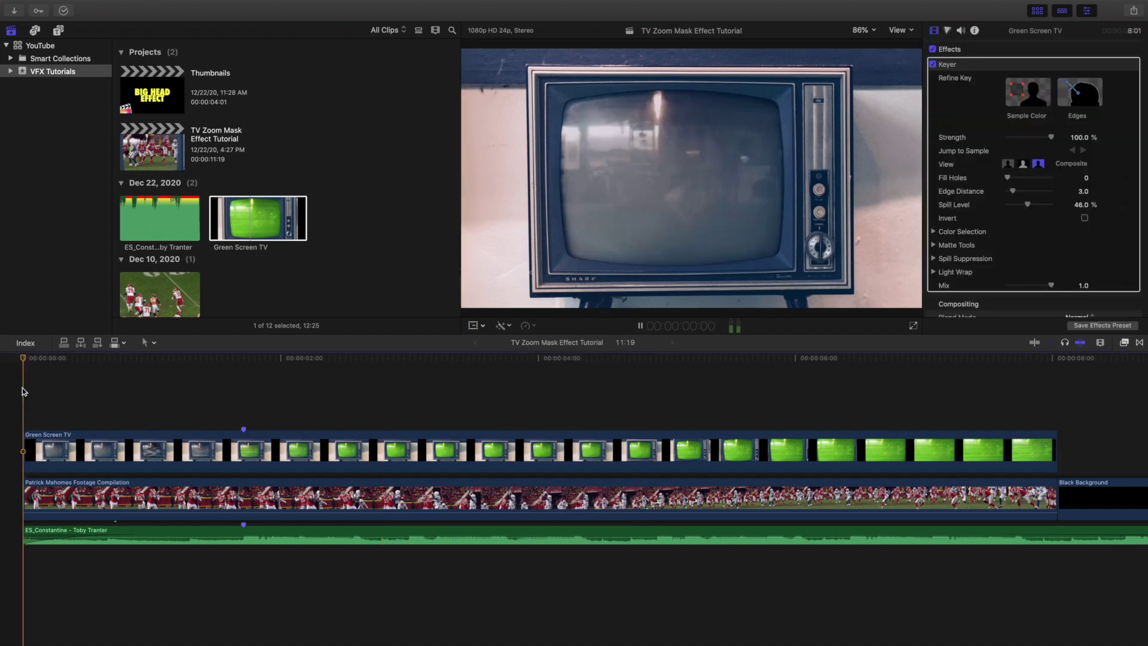
key(space)
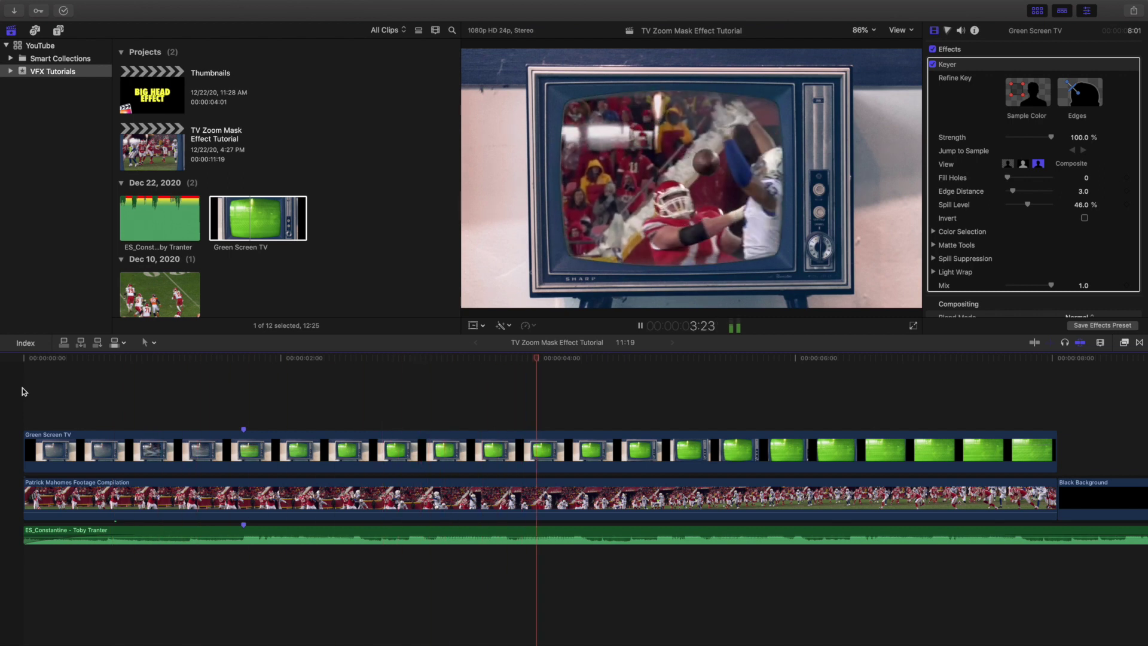
key(space)
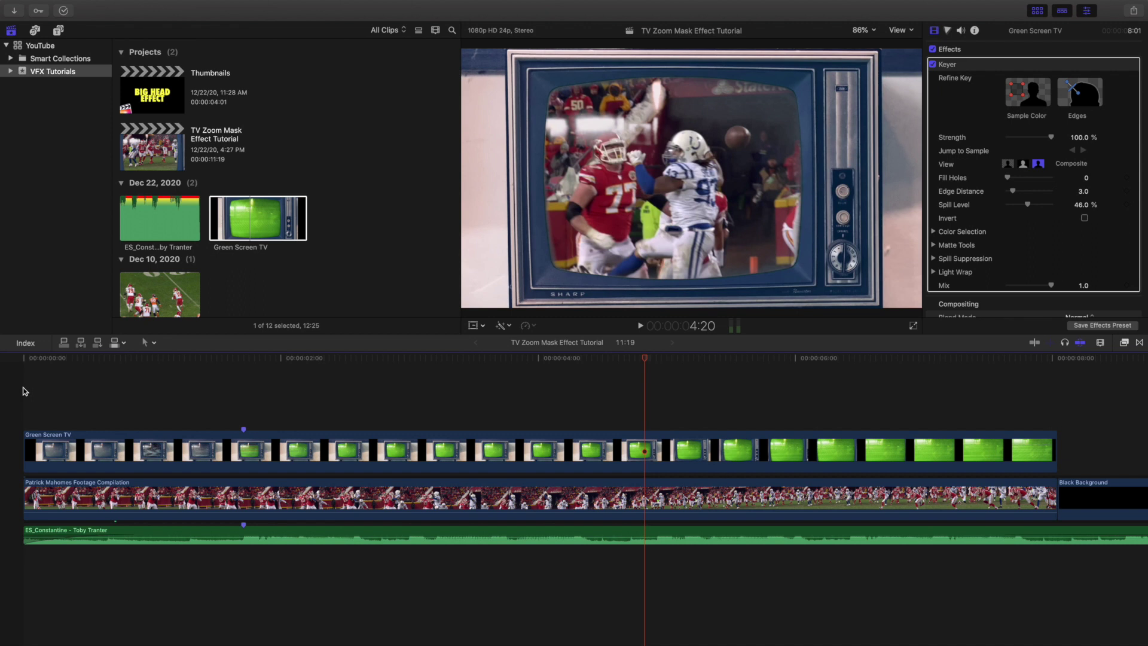
click(25, 391)
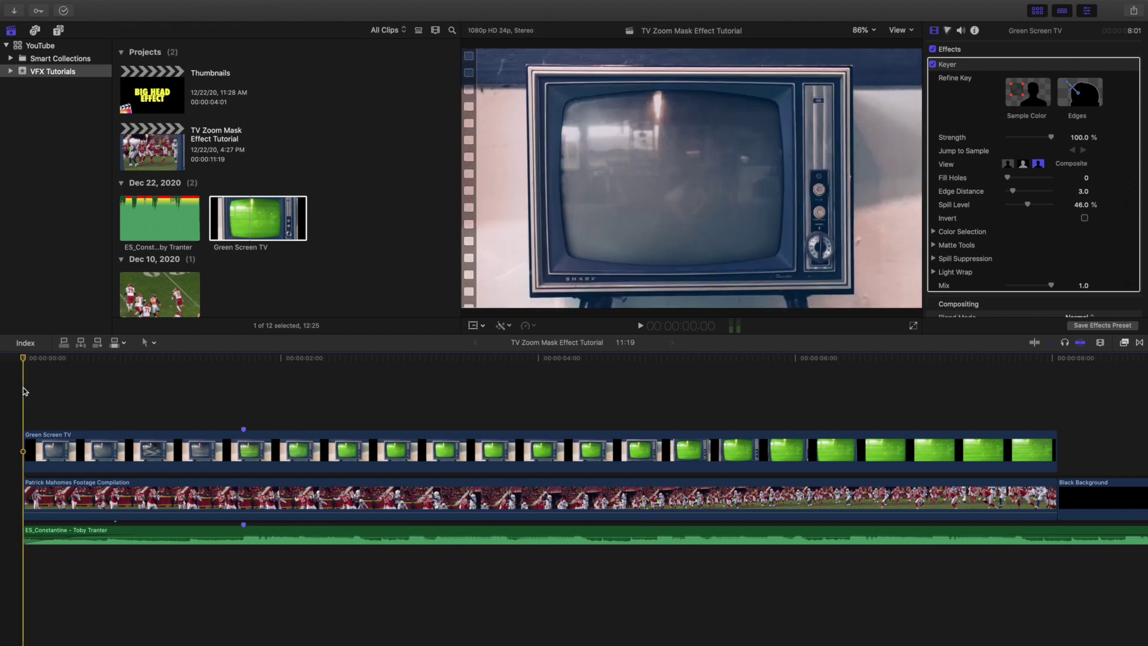
drag(189, 531, 189, 534)
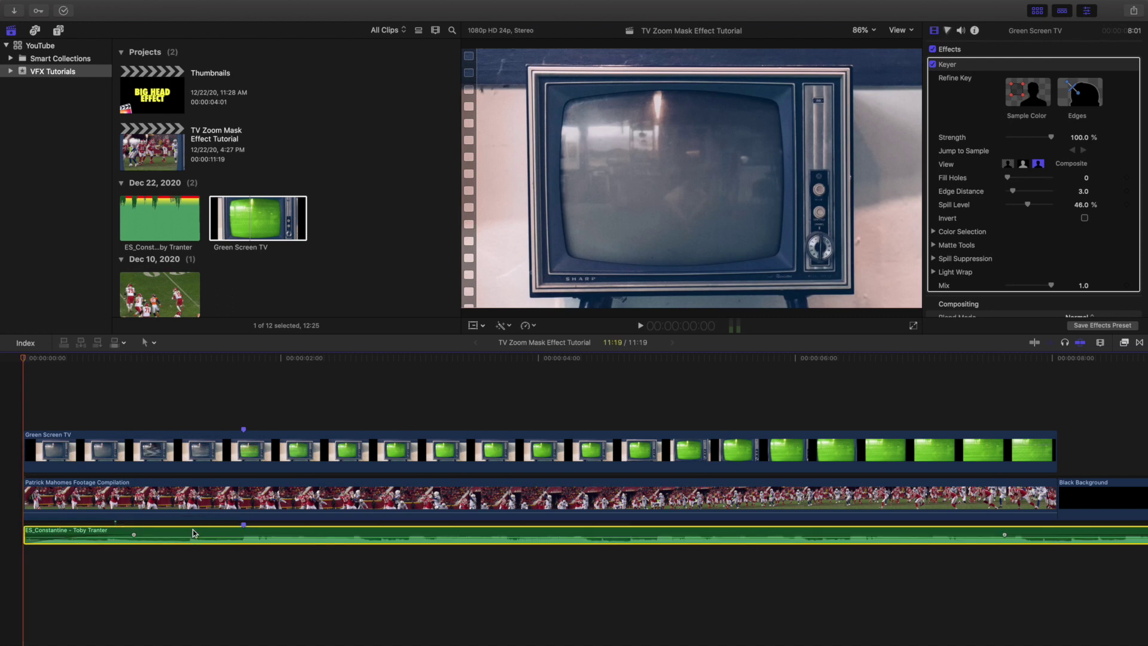